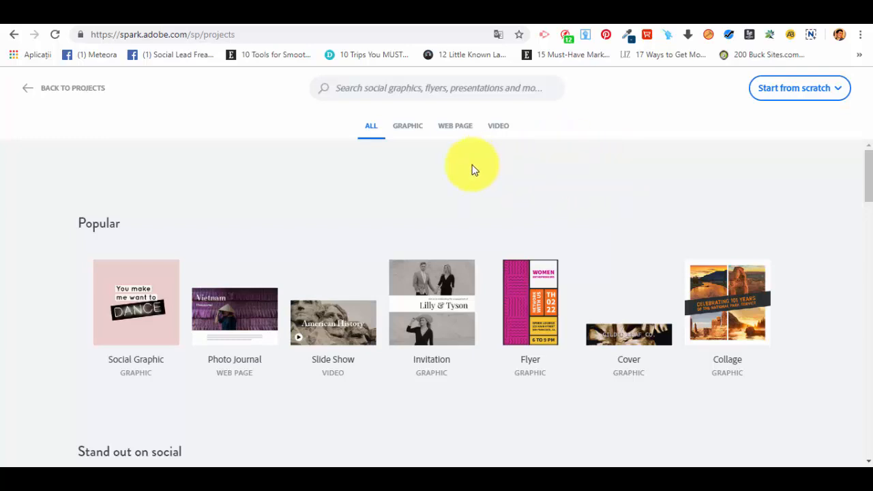
- Start a new graphic project from the Instagram Promo template with the black background and fashion portrait
left_click(415, 128)
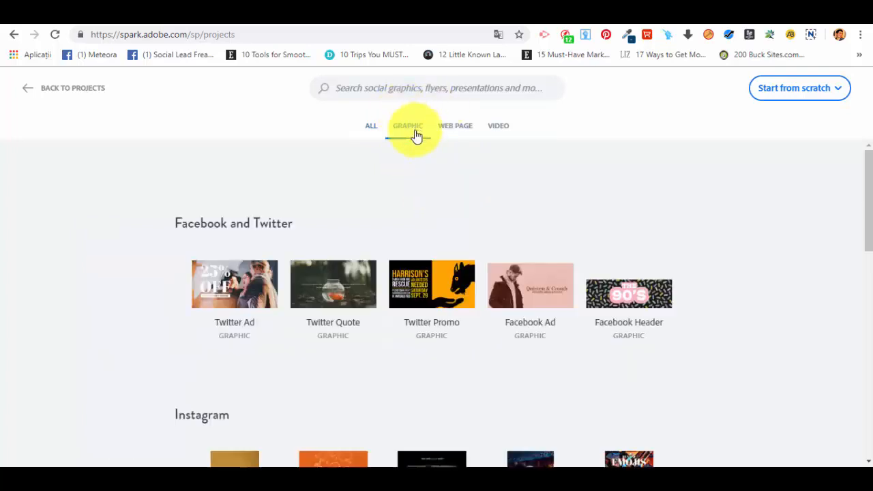
scroll(356, 209, "down", 1)
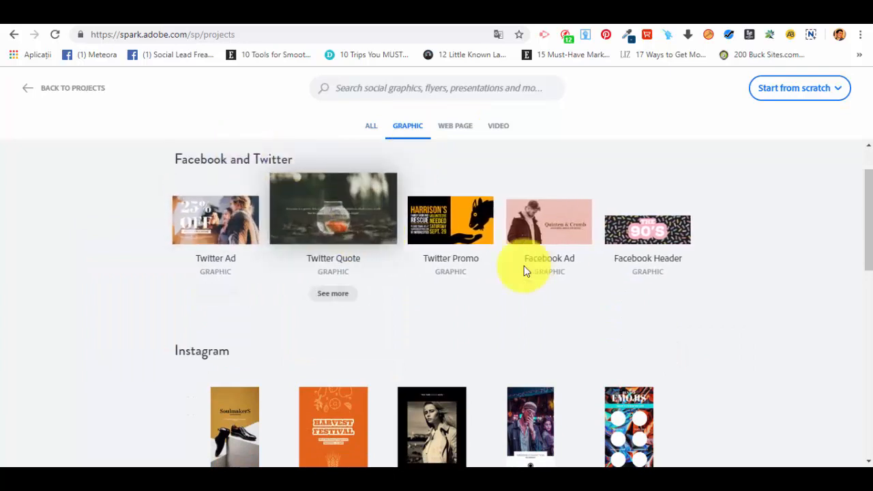
scroll(299, 331, "down", 1)
scroll(590, 389, "up", 1)
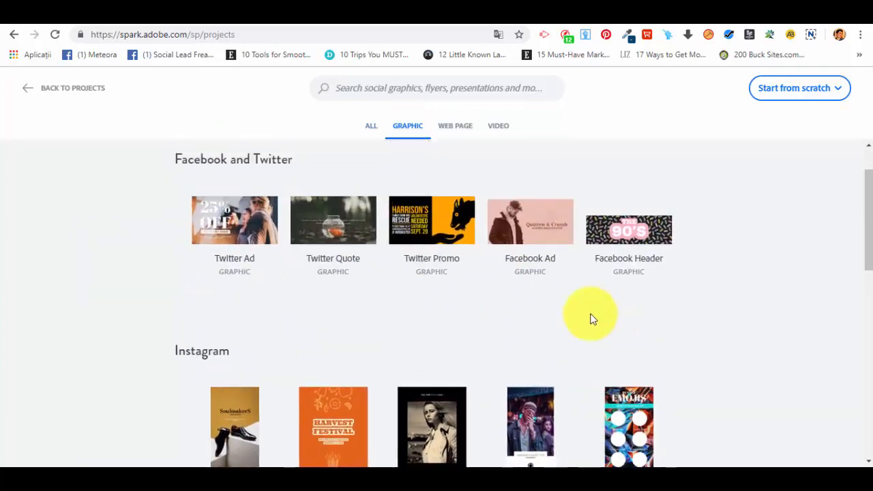
scroll(573, 320, "down", 2)
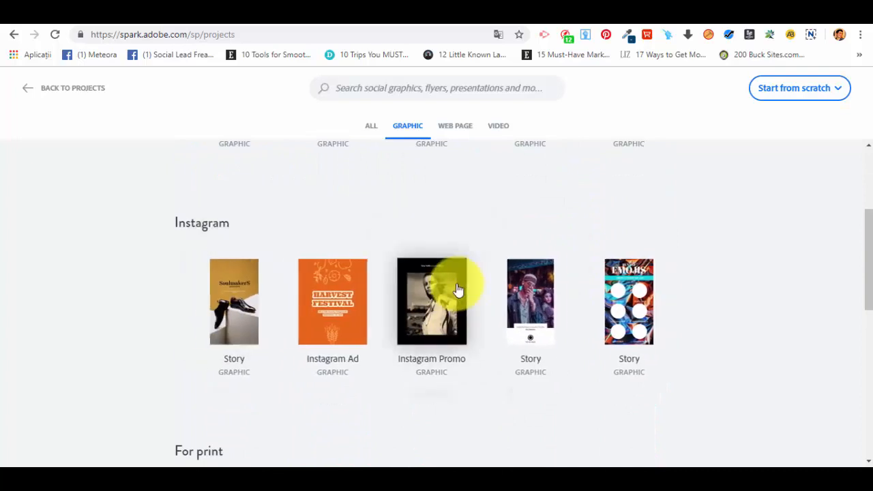
left_click(440, 285)
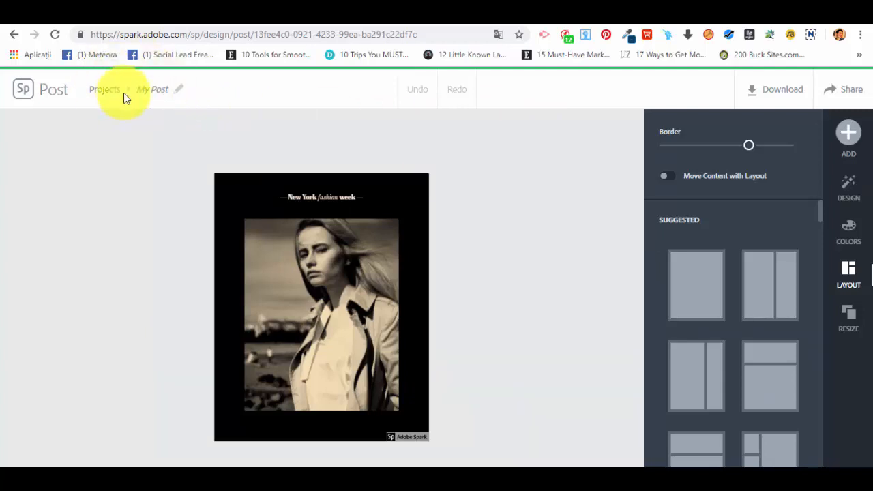
- Rename the project as "Test 1"
left_click(142, 92)
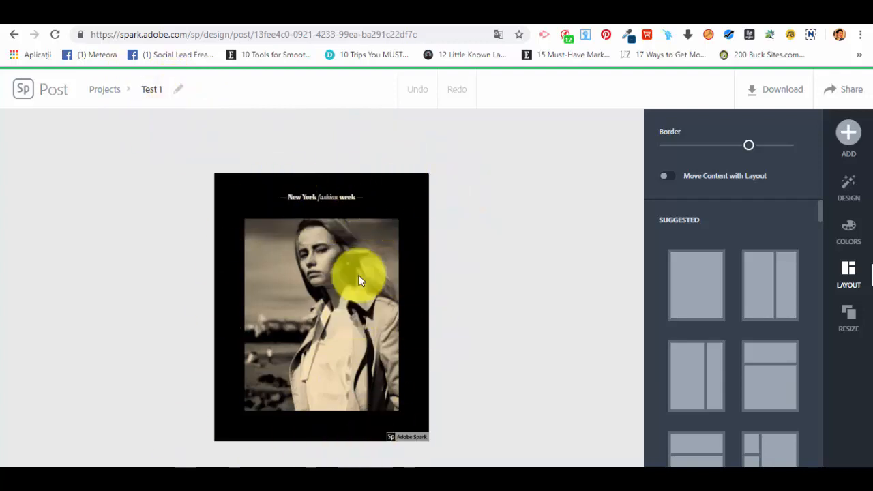
left_click(412, 440)
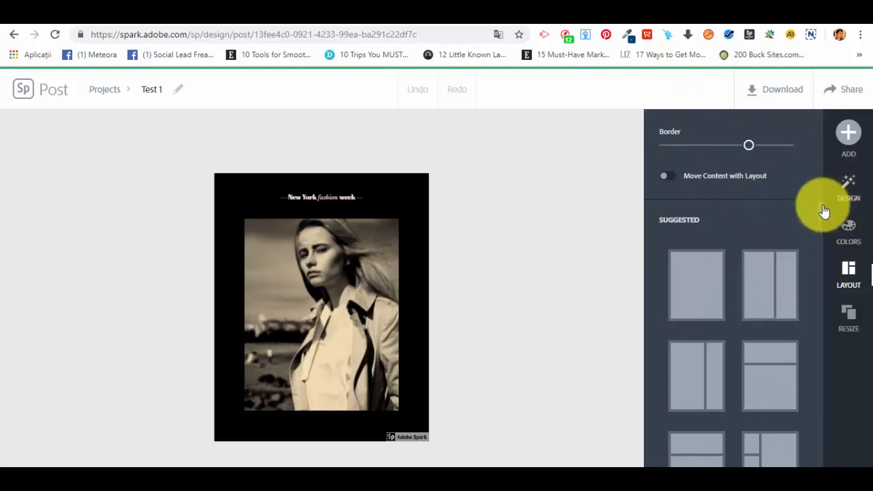
scroll(825, 225, "down", 2)
left_click_drag(824, 225, 785, 190)
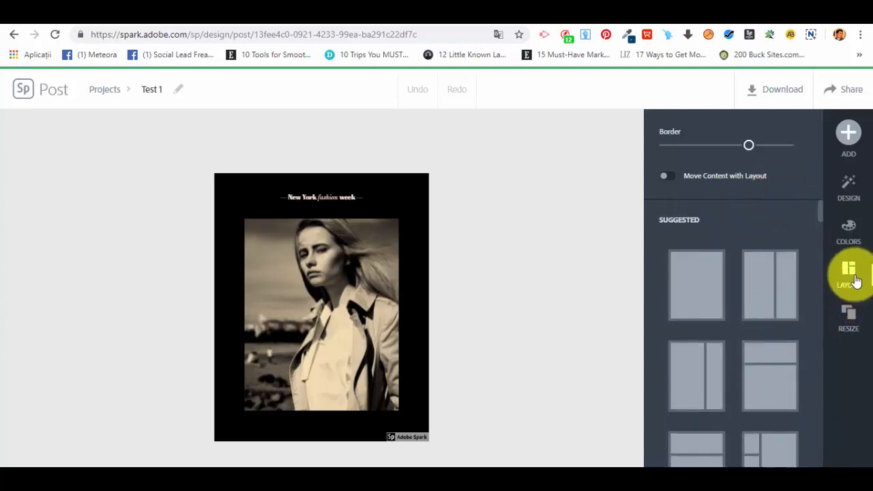
- Try the "Behind every successful woman is herself" design variation on the post
left_click(847, 136)
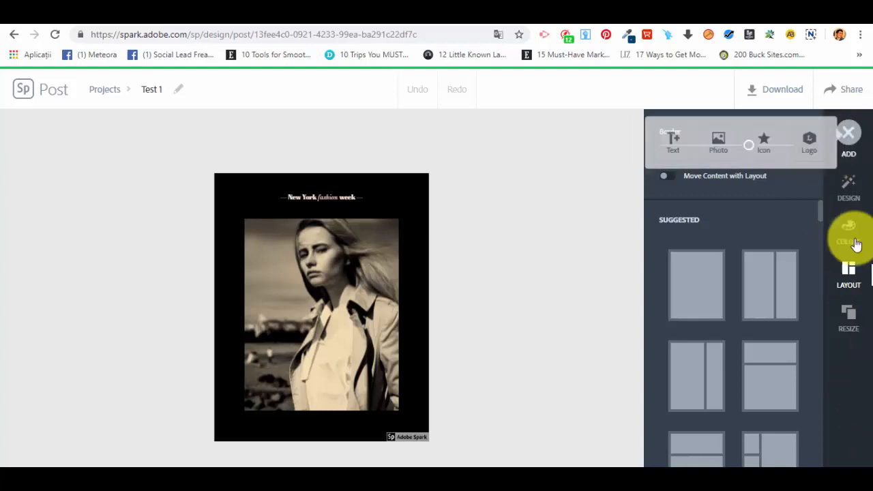
left_click(845, 185)
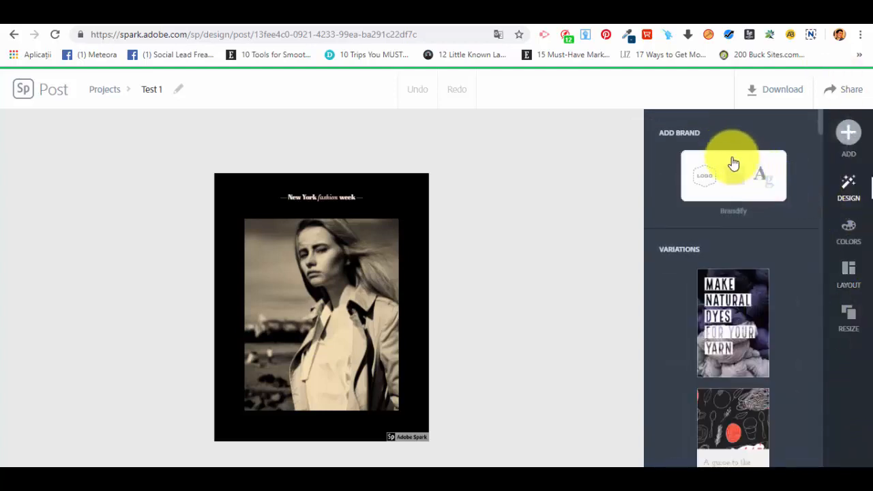
scroll(679, 184, "down", 1)
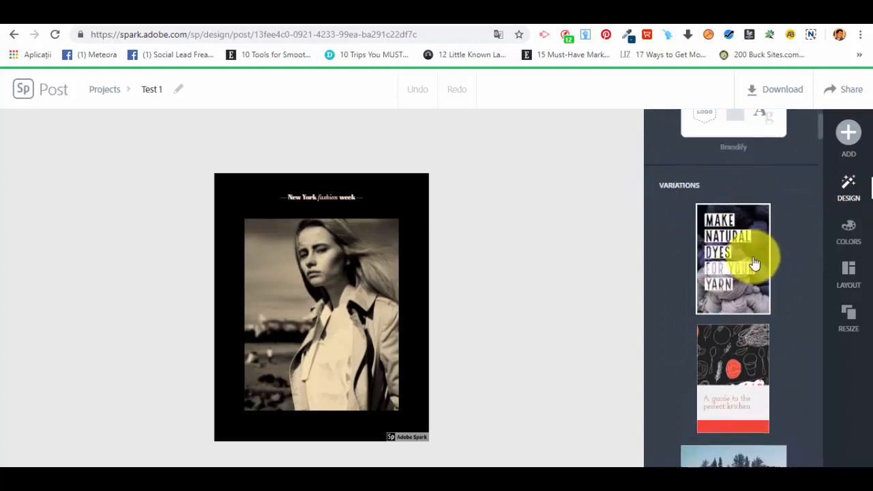
scroll(750, 253, "down", 1)
scroll(748, 251, "down", 6)
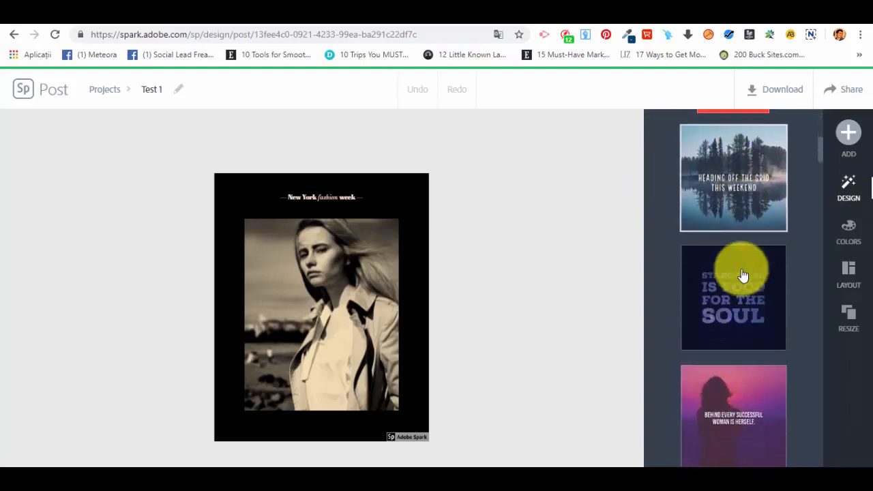
scroll(750, 273, "down", 1)
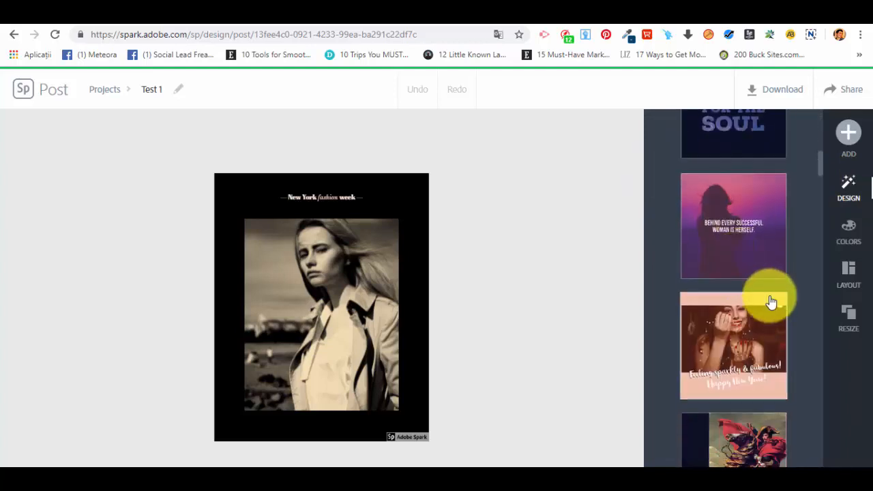
left_click(760, 251)
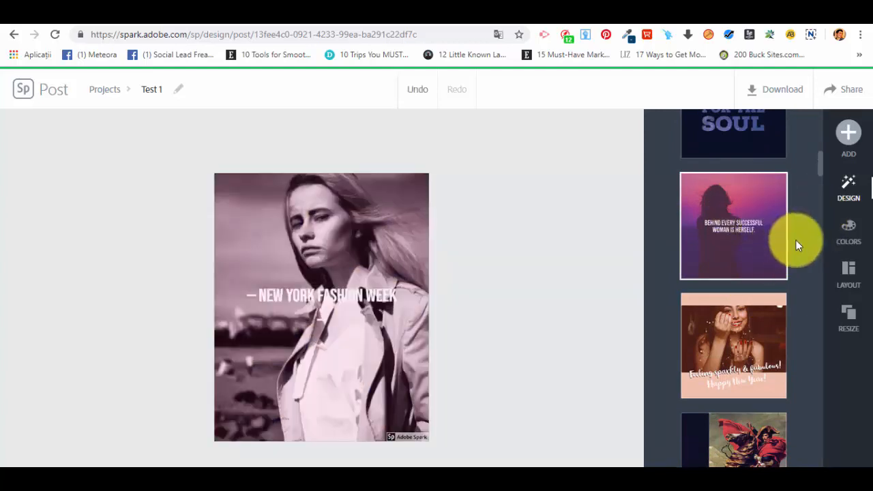
- Try the "Feeling sparkly & fabulous! Happy New Year!" and "Need a visual for history class?" design variations
scroll(744, 222, "down", 1)
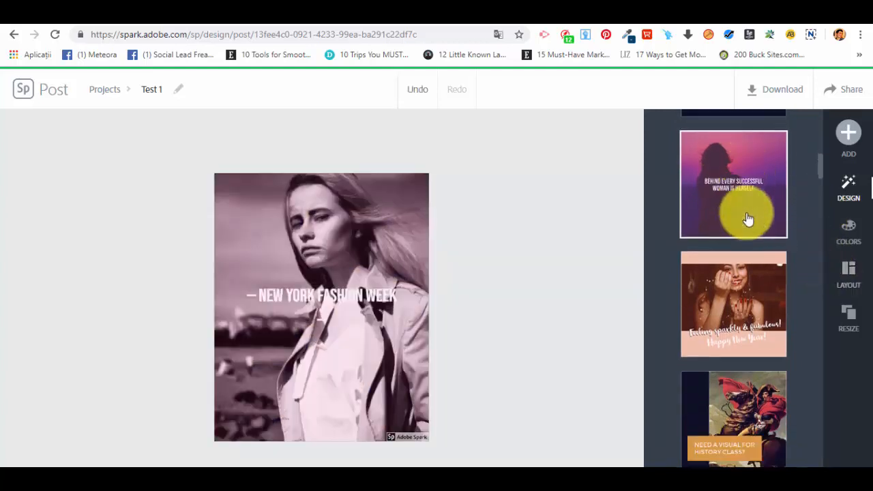
left_click(751, 272)
scroll(759, 259, "down", 2)
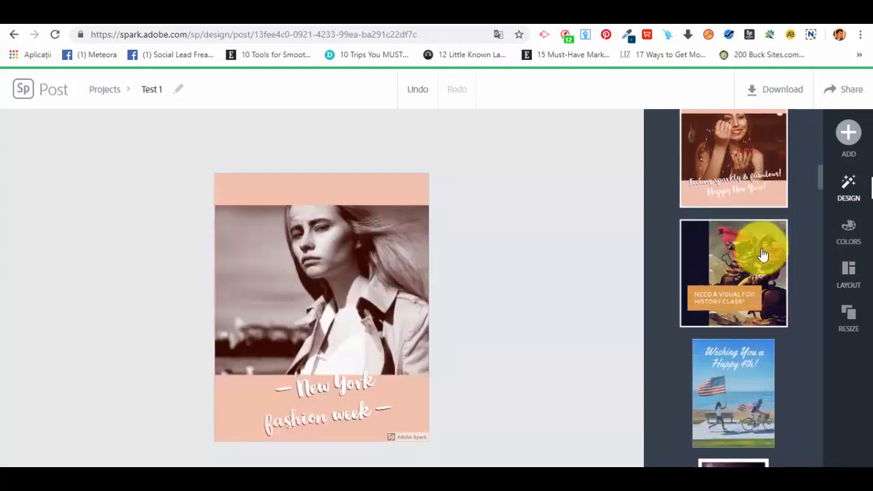
left_click(762, 279)
- Apply the "Wishing You a Happy 4th!" design variation to the post
scroll(771, 328, "down", 3)
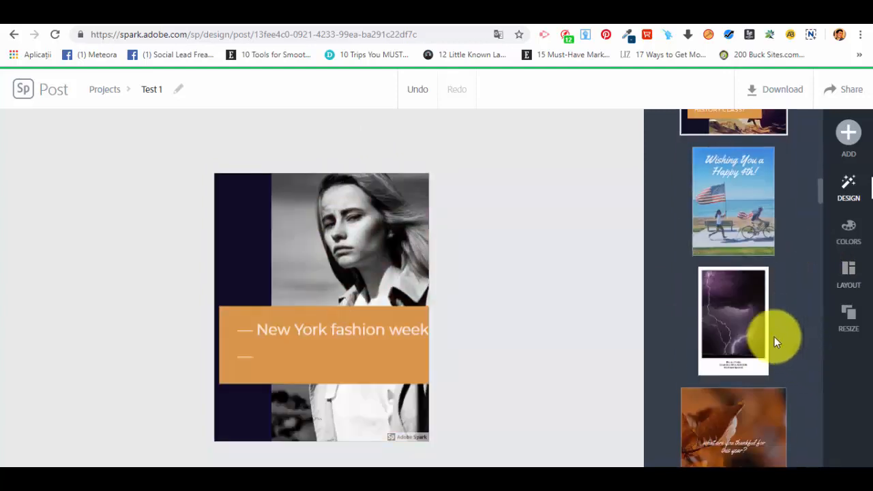
left_click(723, 213)
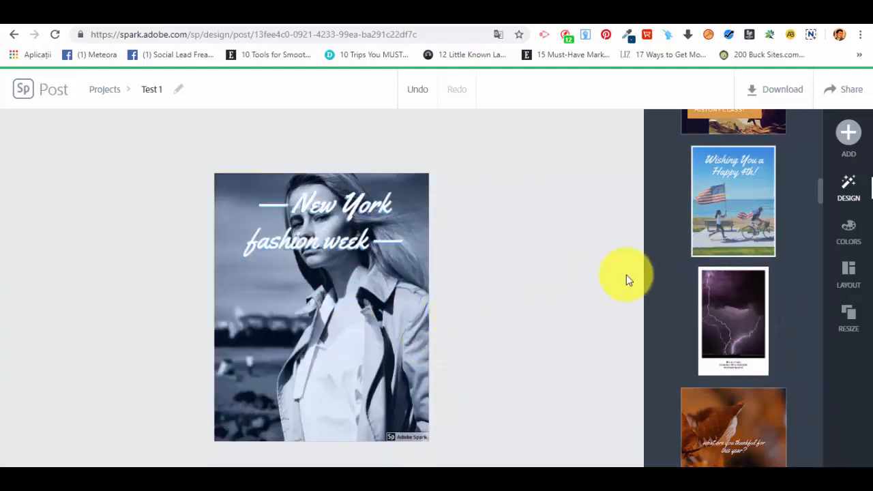
scroll(806, 234, "up", 2)
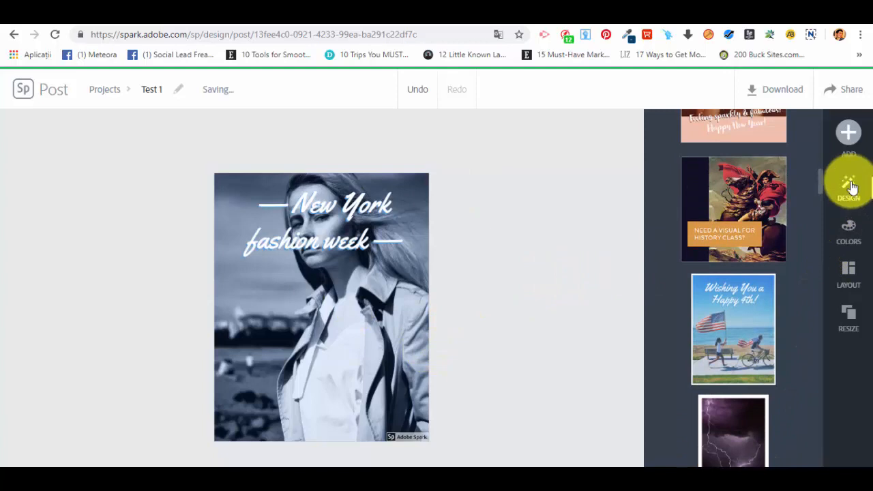
- Search the free photos for "office", add the photo of the woman biting a pencil, and dismiss the logo replacement tip
left_click(841, 124)
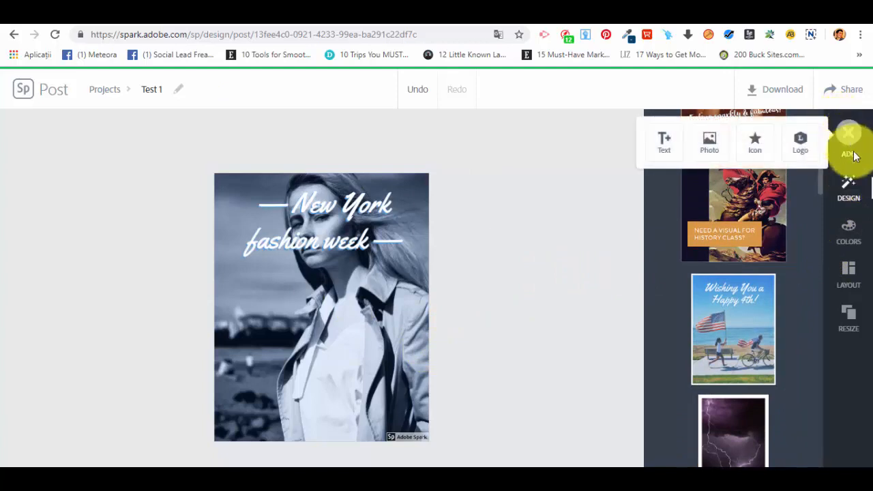
mouse_move(846, 133)
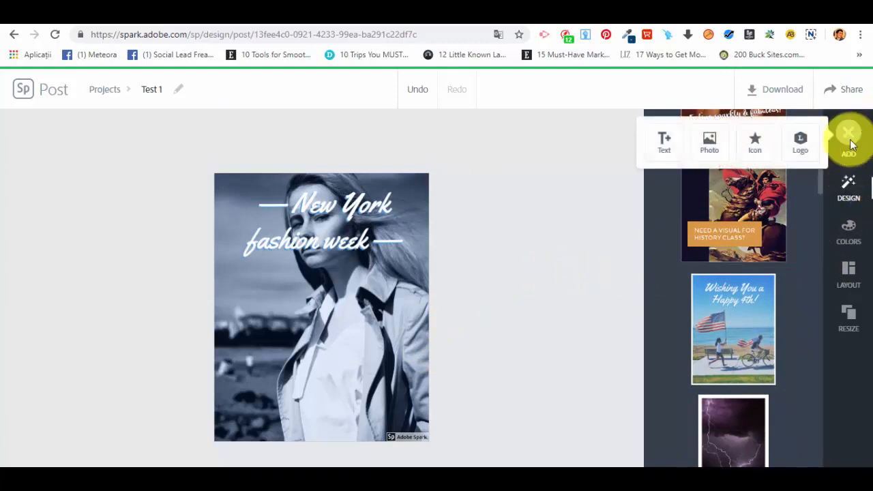
left_click(710, 142)
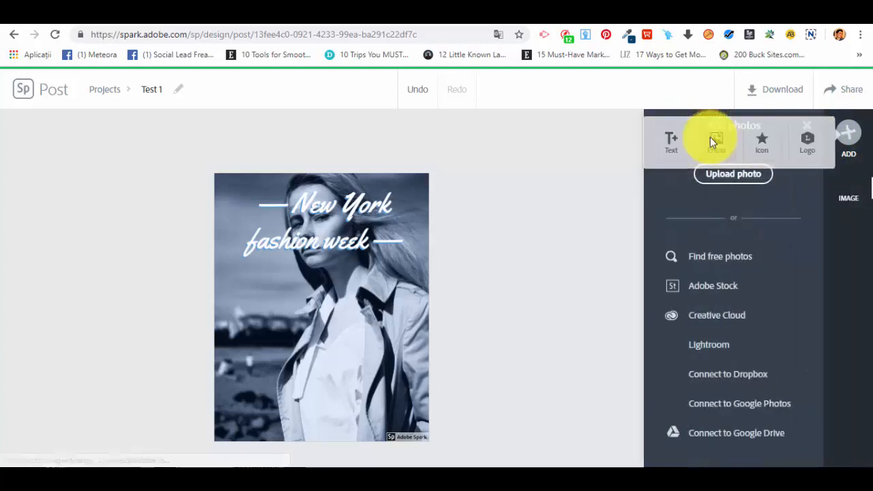
left_click(746, 265)
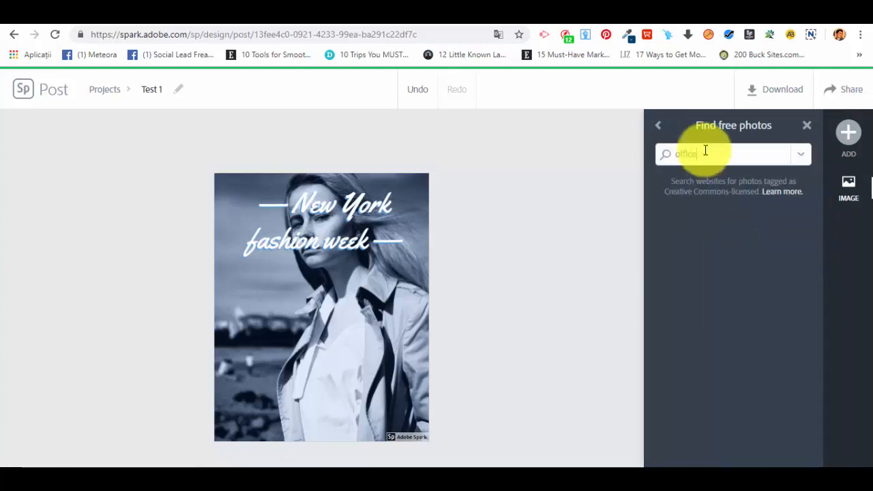
type("office")
key("Return")
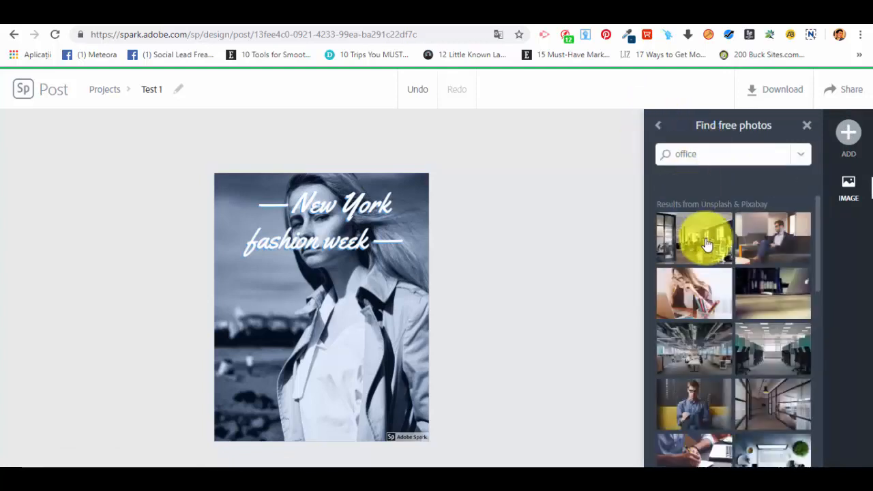
left_click(688, 286)
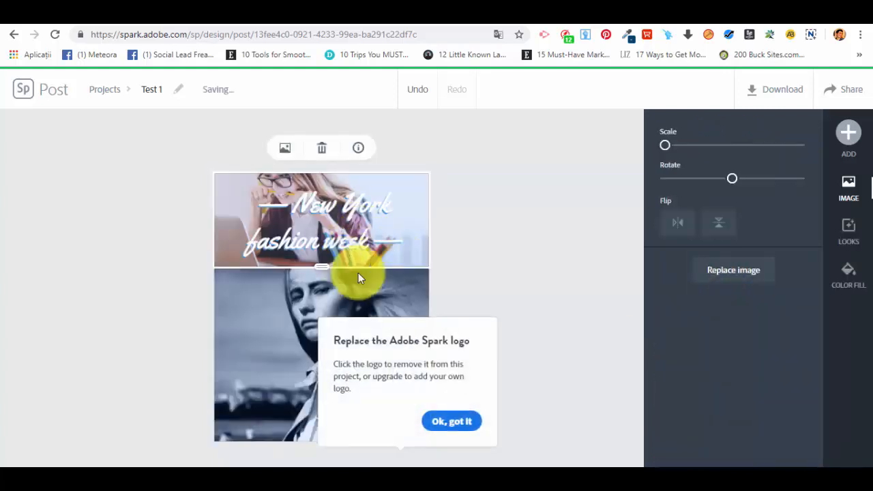
left_click(466, 423)
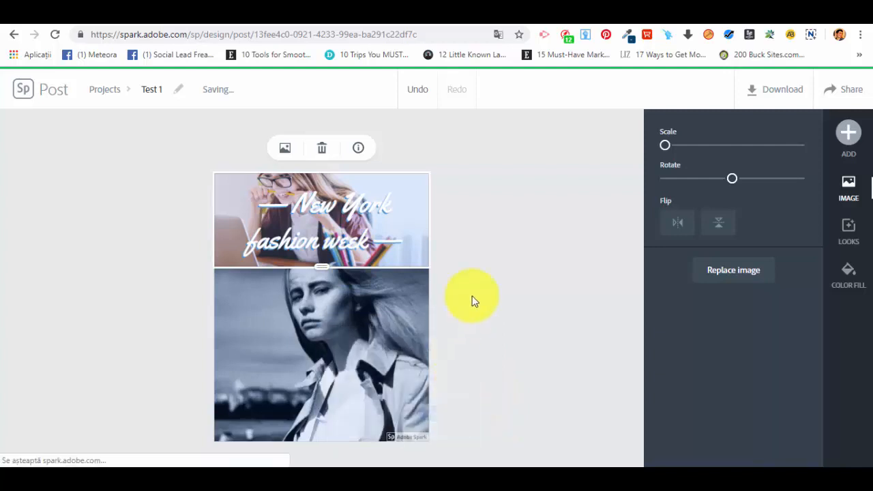
- Resize the office photo's frame to about the upper half of the post and reduce the photo's scale inside it
left_click(338, 259)
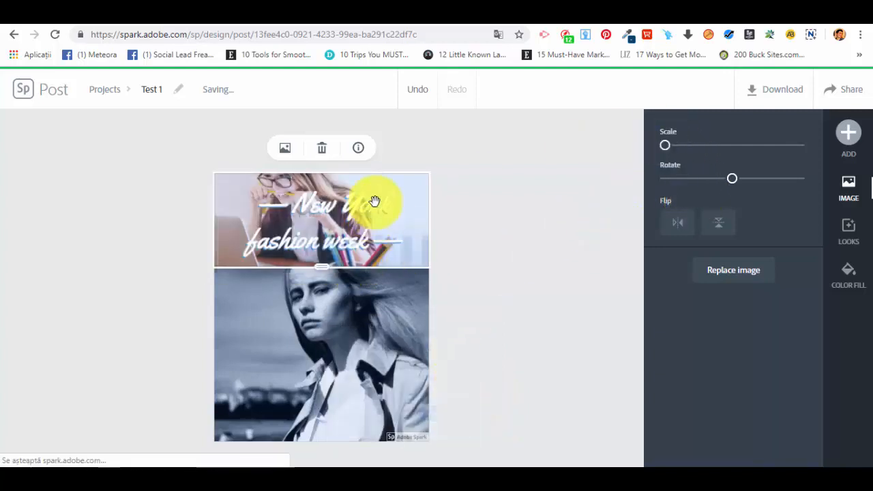
left_click_drag(323, 273, 316, 461)
left_click_drag(317, 427, 377, 441)
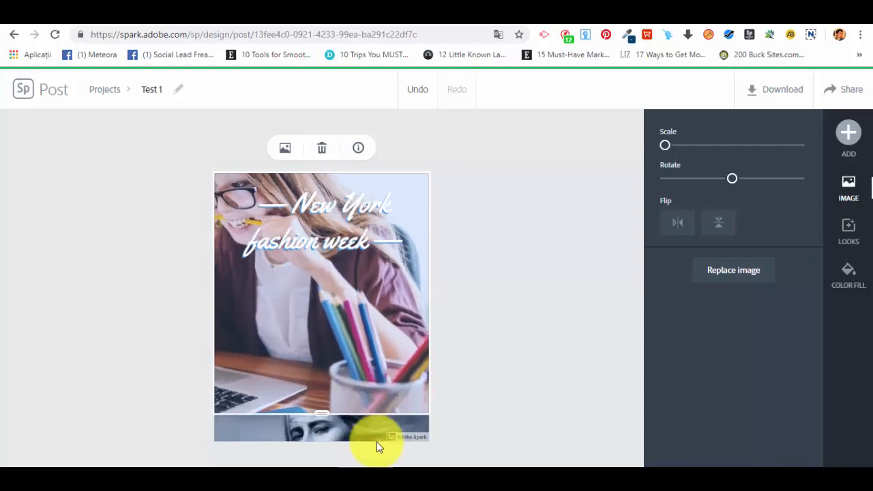
left_click_drag(327, 420, 341, 448)
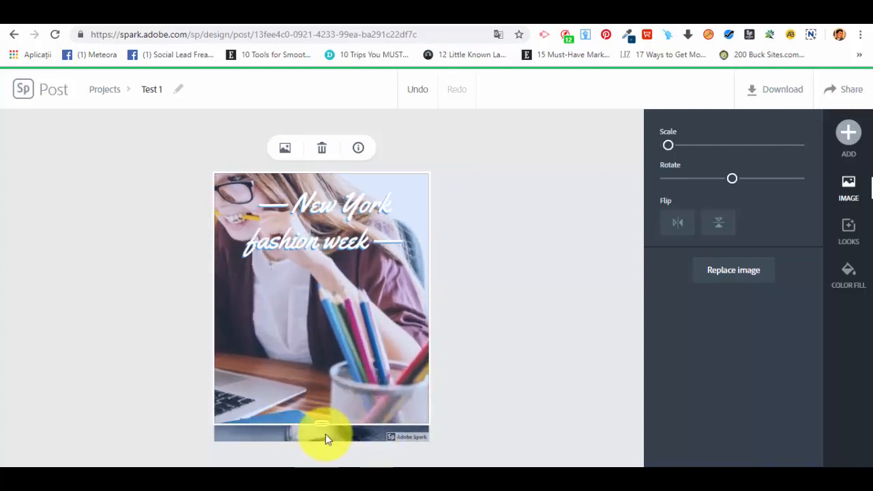
left_click_drag(325, 423, 335, 302)
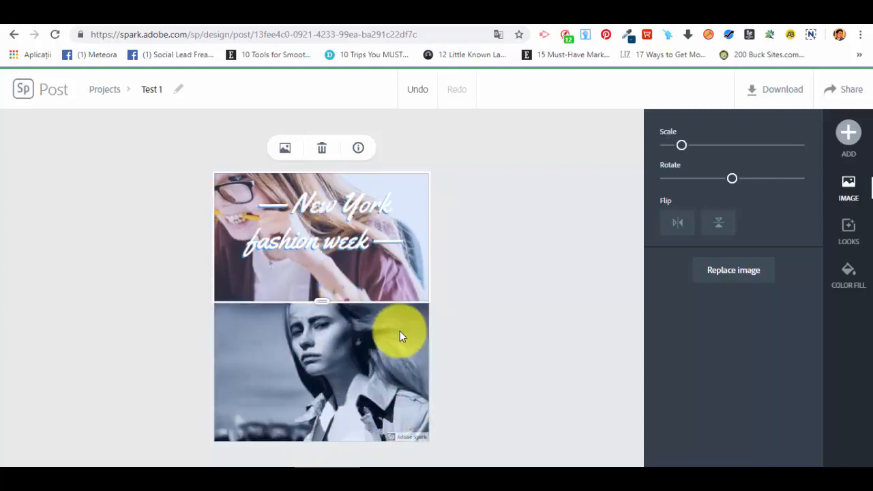
mouse_move(682, 146)
left_mouse_down()
mouse_move(834, 168)
mouse_move(648, 147)
mouse_move(669, 151)
left_mouse_up()
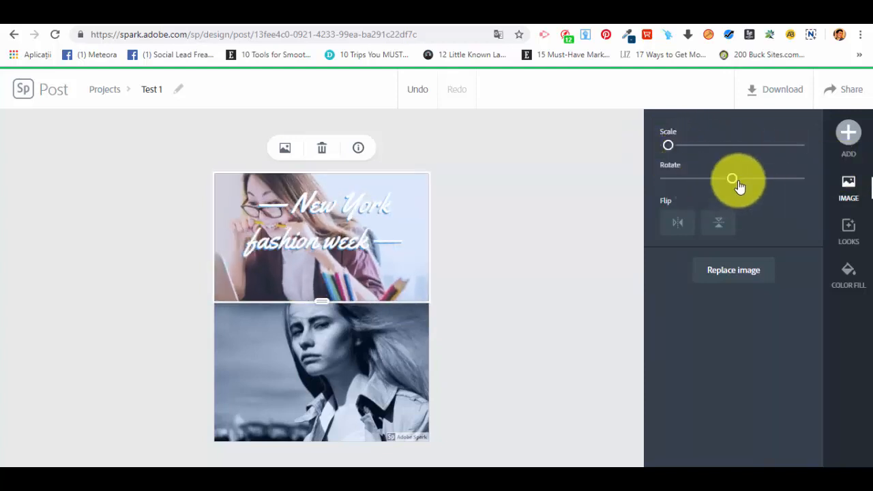
mouse_move(732, 178)
left_mouse_down()
mouse_move(721, 180)
mouse_move(735, 189)
left_mouse_up()
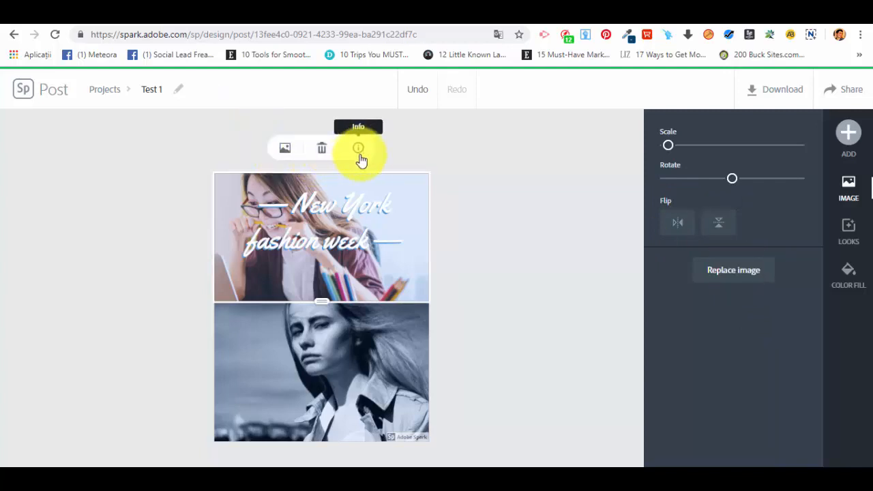
- Replace the lower photo of the blonde woman with the "office" free photo of the man on a yellow sofa
left_click(364, 354)
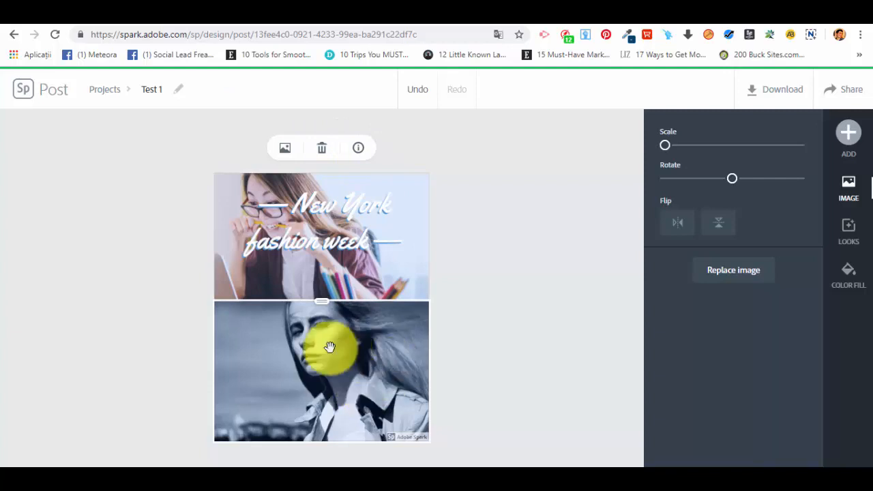
left_click(746, 273)
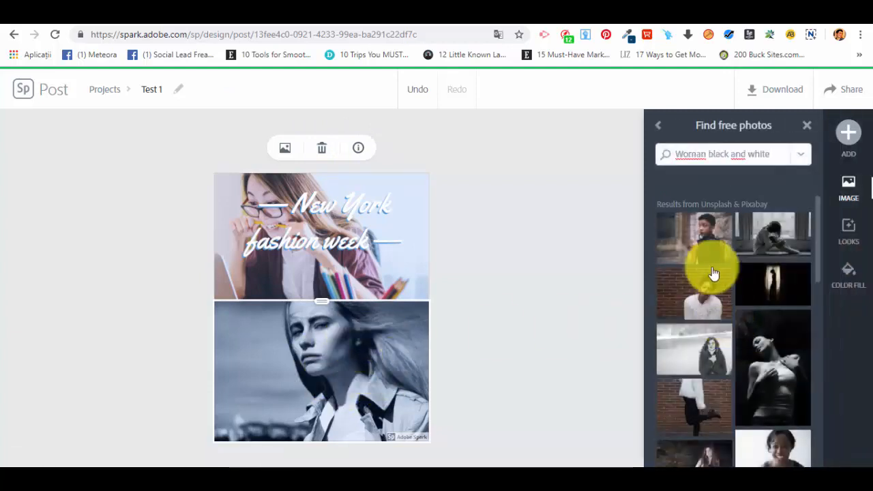
scroll(756, 408, "down", 5)
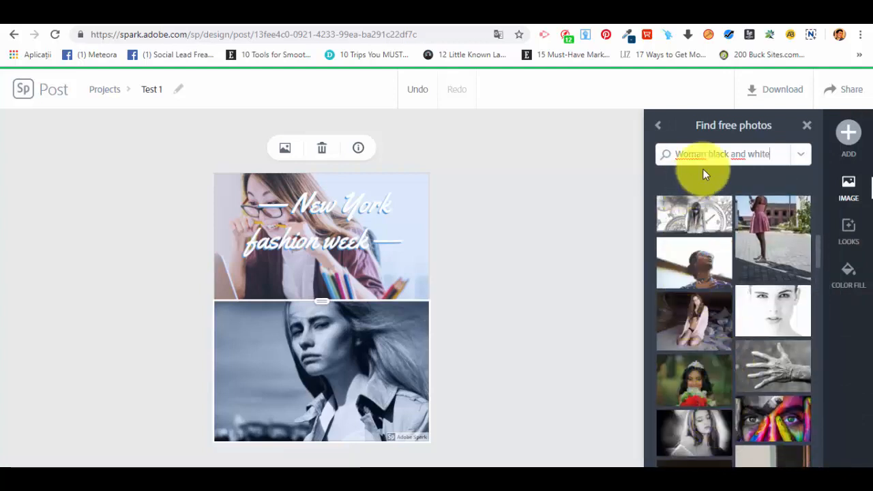
left_click_drag(771, 152, 550, 129)
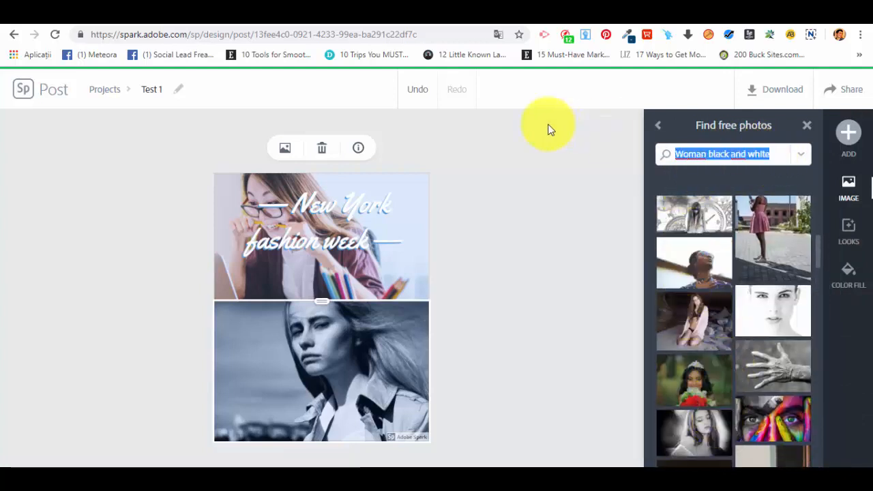
type("office")
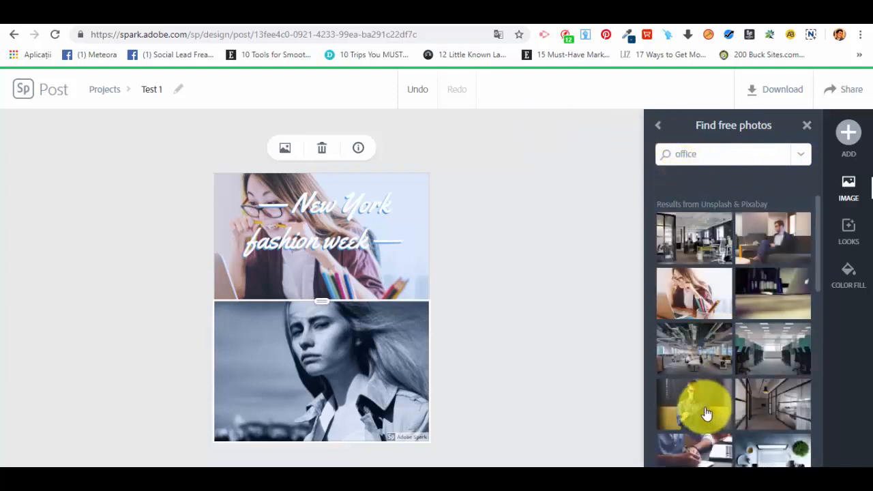
left_click_drag(705, 412, 251, 309)
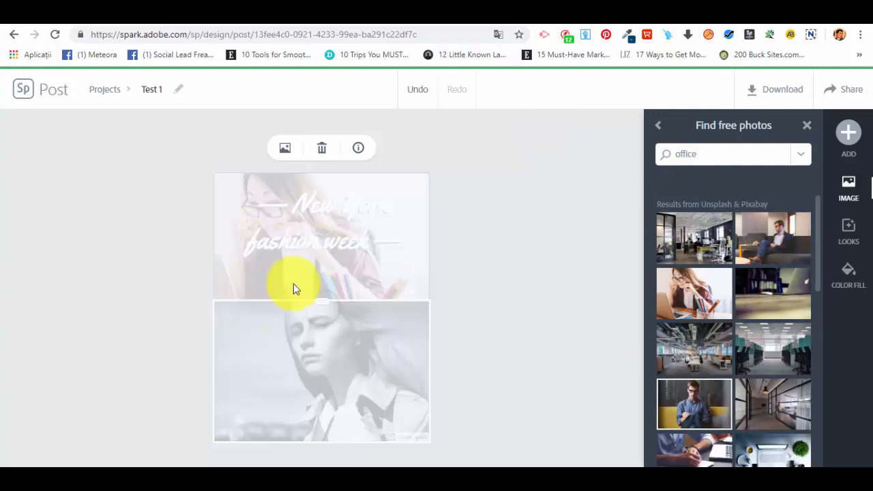
left_click_drag(293, 283, 346, 310)
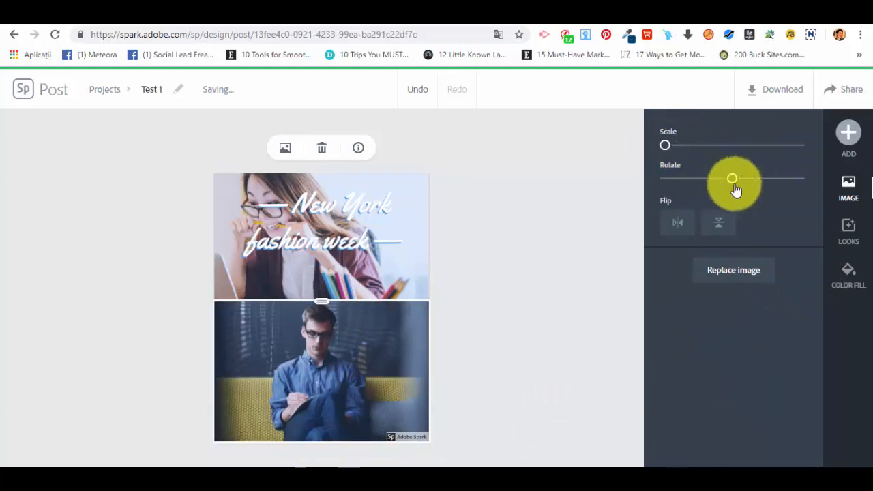
- Add the text "Monday" to the post and dismiss the secondary style tip
left_click(848, 134)
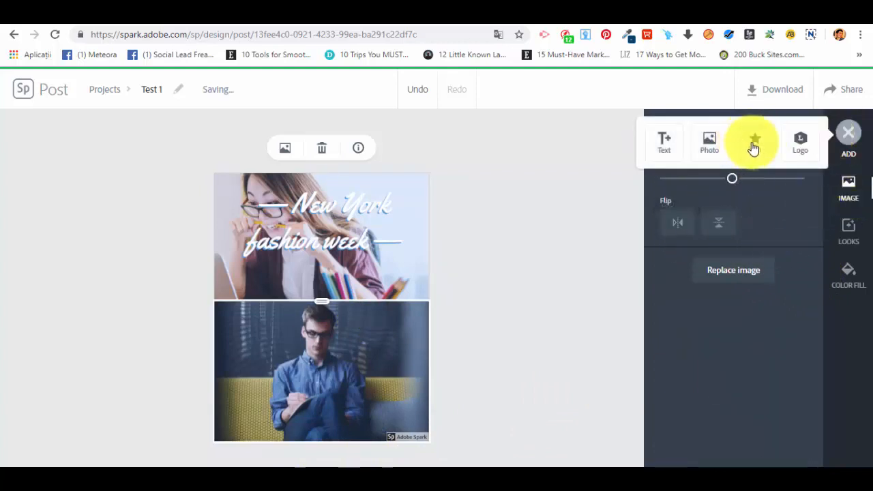
left_click(664, 142)
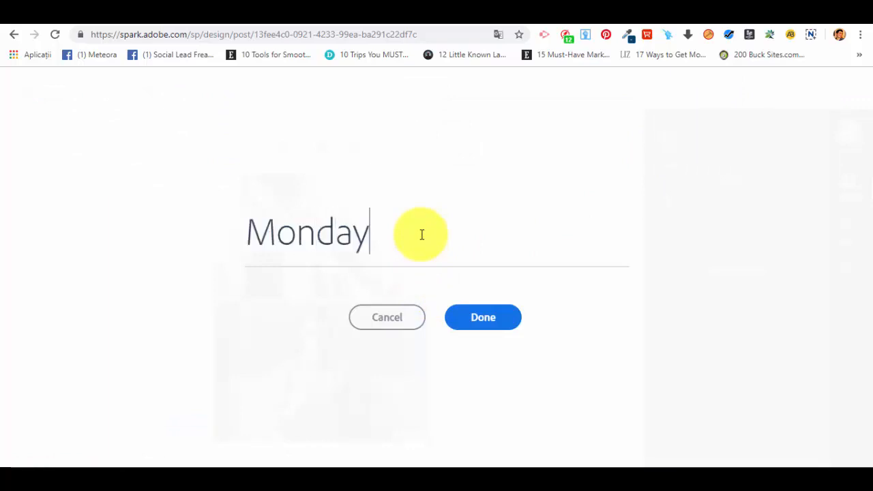
left_click(473, 325)
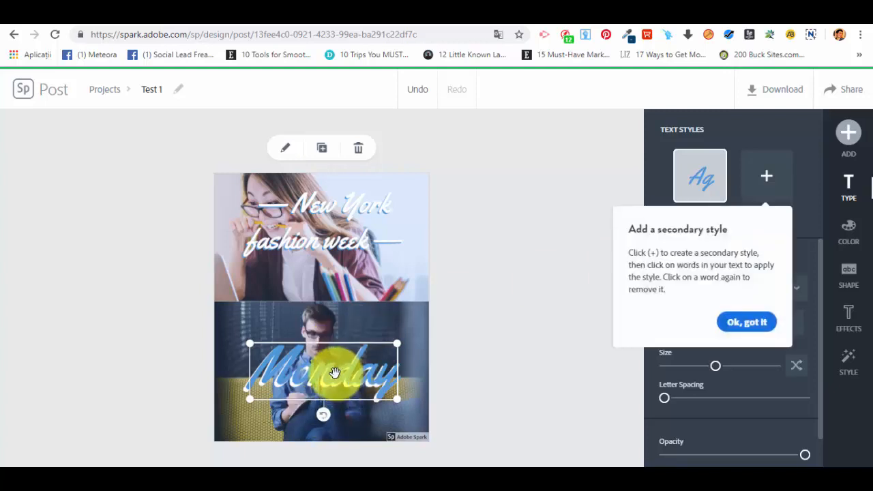
left_click(711, 322)
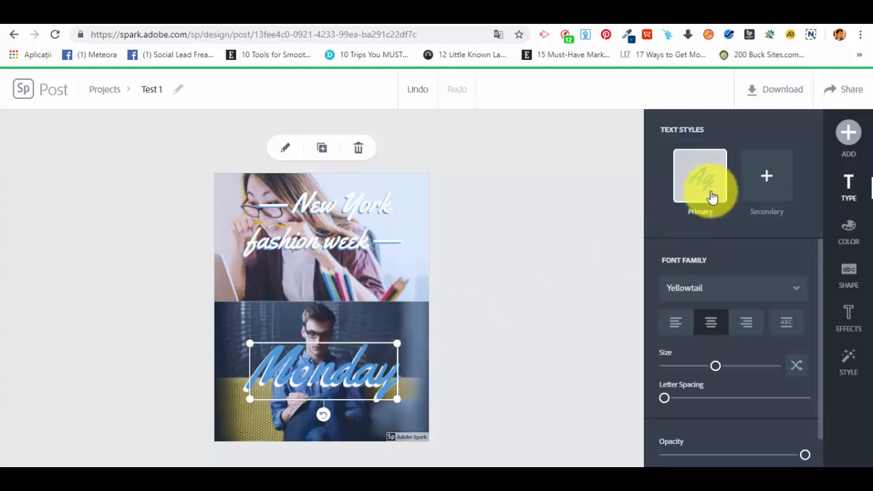
- Add a secondary text style for "Monday", return to the primary style and set its font to Flood Std Regular
left_click(764, 179)
left_click(694, 170)
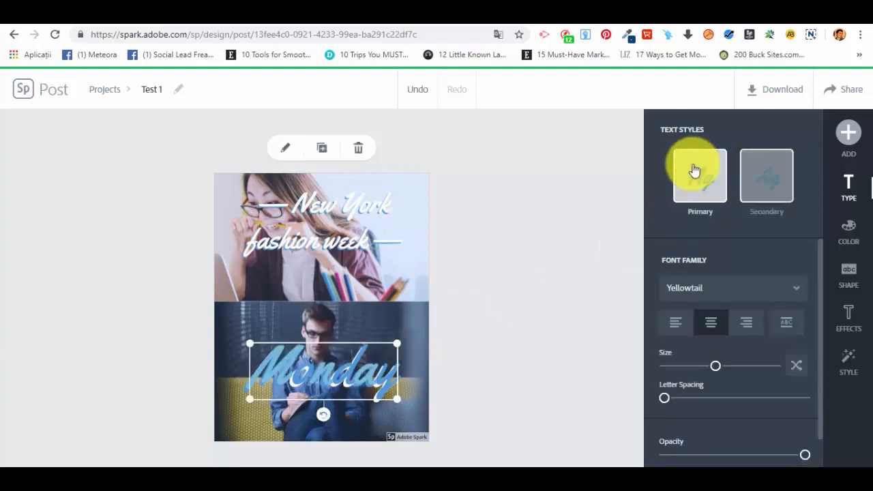
scroll(705, 262, "down", 1)
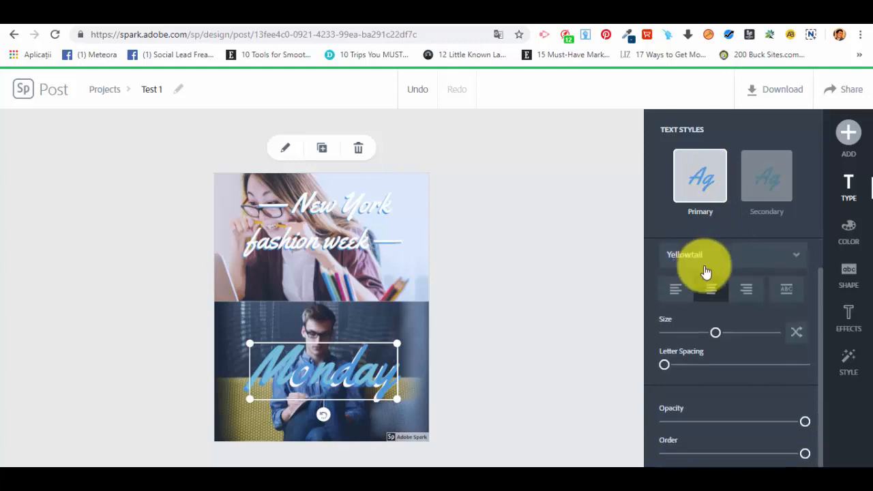
mouse_move(709, 331)
left_mouse_down()
mouse_move(697, 332)
mouse_move(721, 335)
mouse_move(714, 332)
left_mouse_up()
left_click(704, 257)
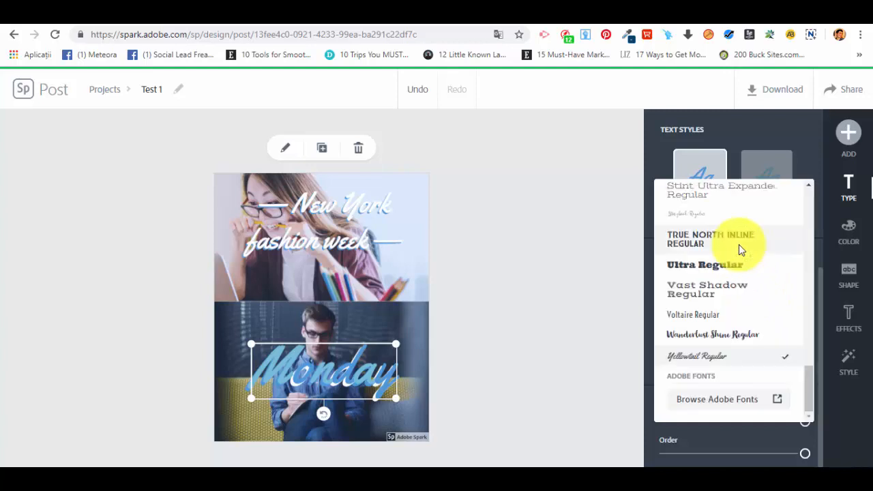
scroll(727, 348, "up", 10)
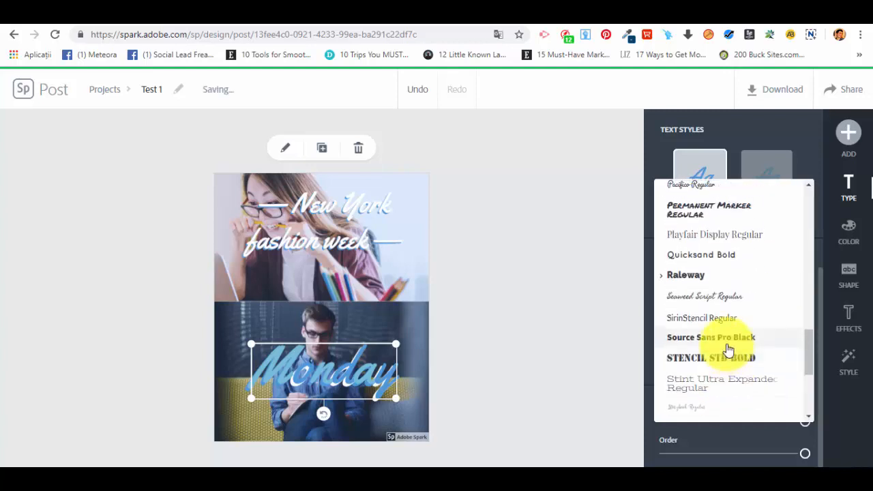
scroll(730, 339, "up", 3)
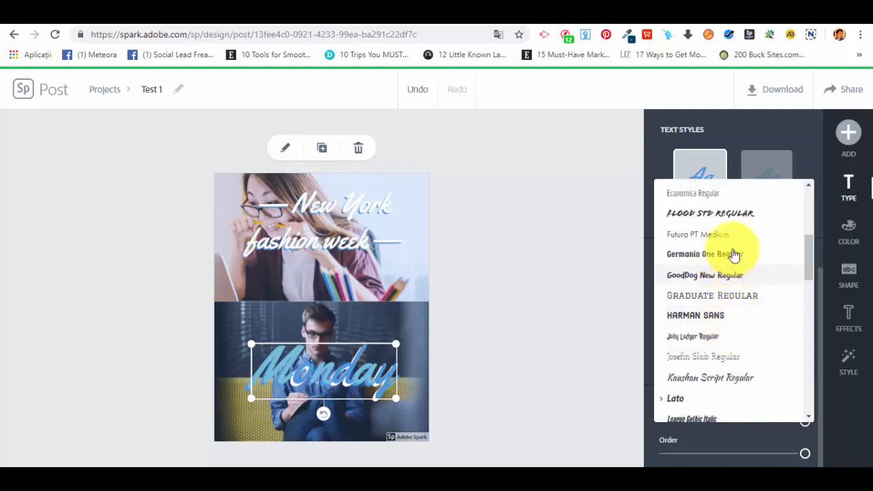
left_click(714, 217)
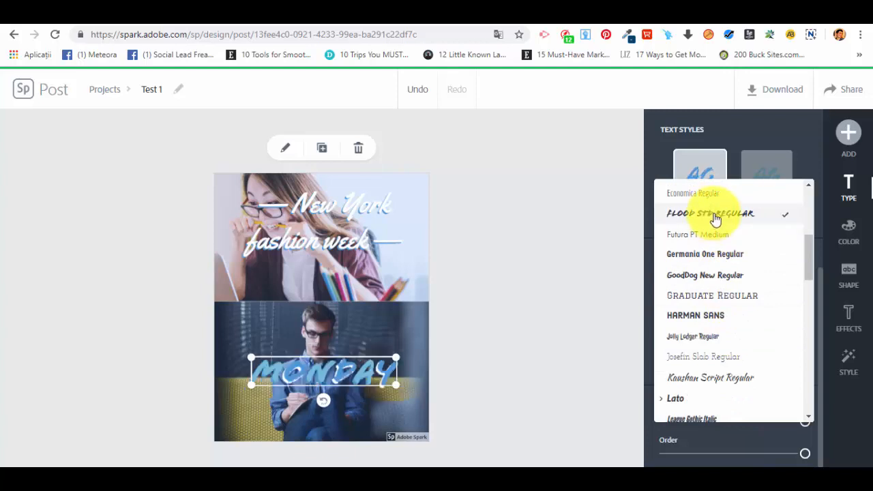
left_click(652, 139)
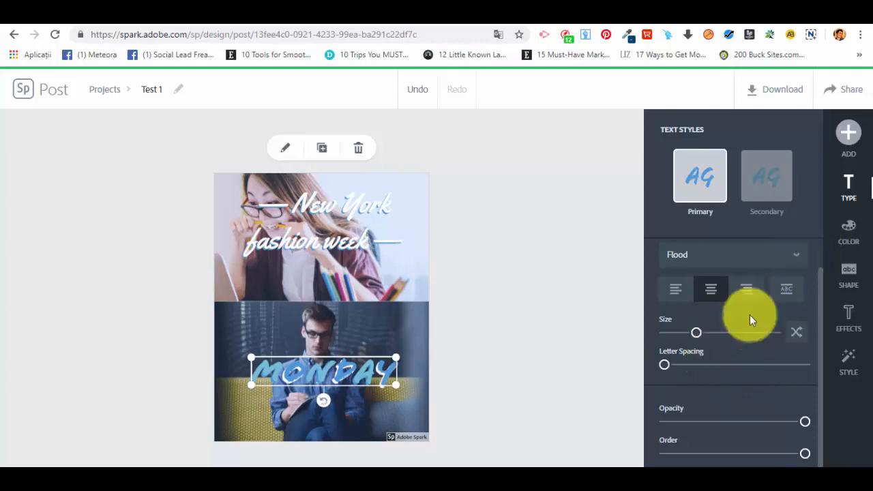
- Slightly widen the letter spacing of the "Monday" text and keep its opacity at the maximum
left_click_drag(665, 369, 687, 383)
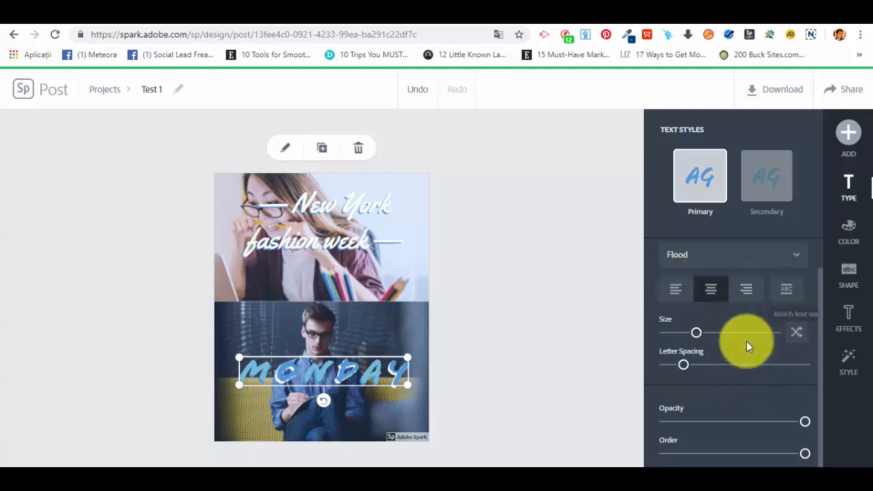
scroll(771, 307, "up", 2)
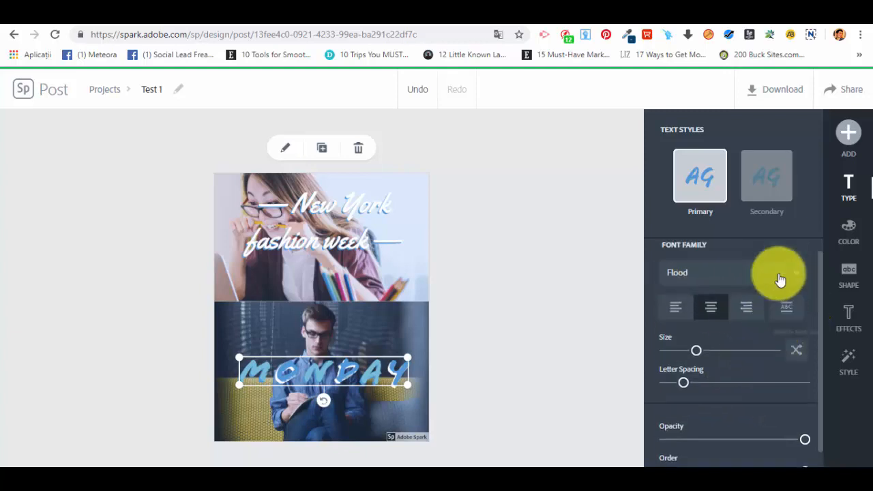
left_click(758, 182)
left_click(711, 174)
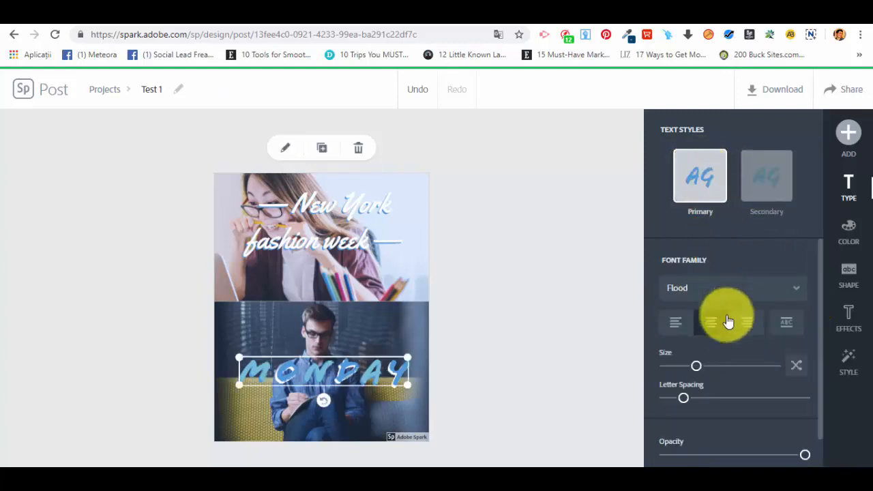
scroll(745, 345, "down", 1)
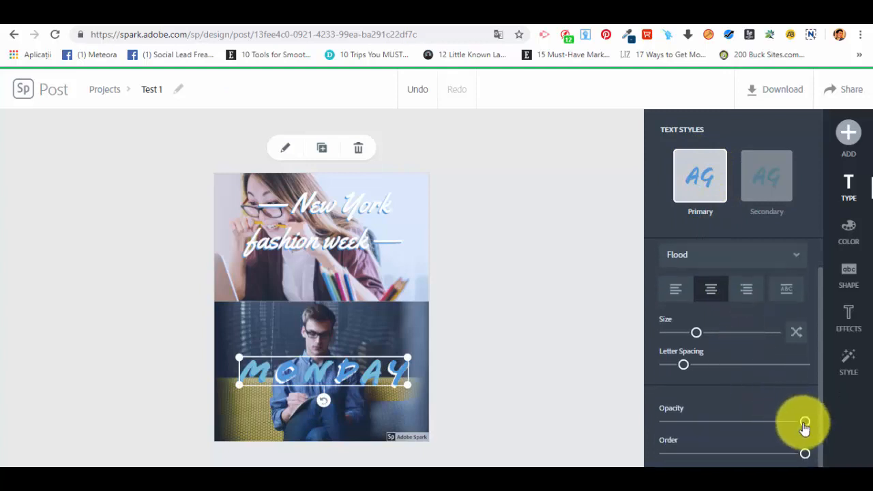
mouse_move(805, 423)
left_mouse_down()
mouse_move(750, 422)
mouse_move(812, 421)
left_mouse_up()
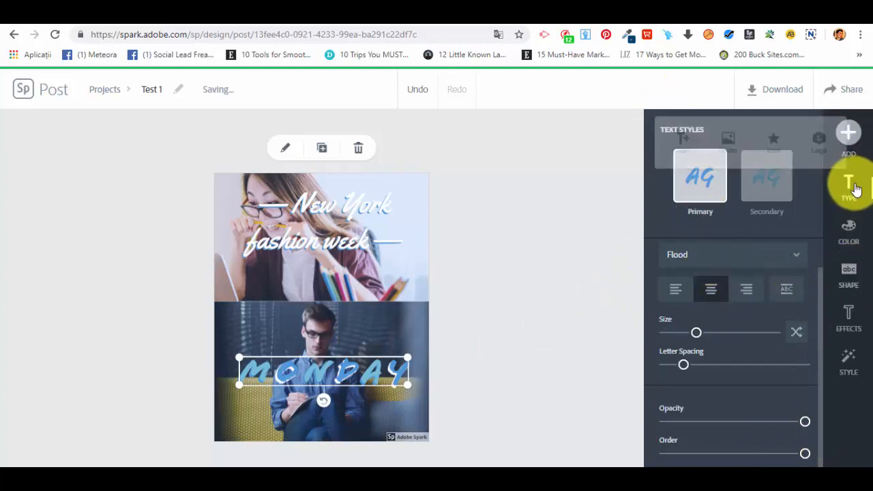
- Try the full-width band and the cut-out lettering backing shapes on "Monday", dismissing the backing shape tip
left_click(864, 272)
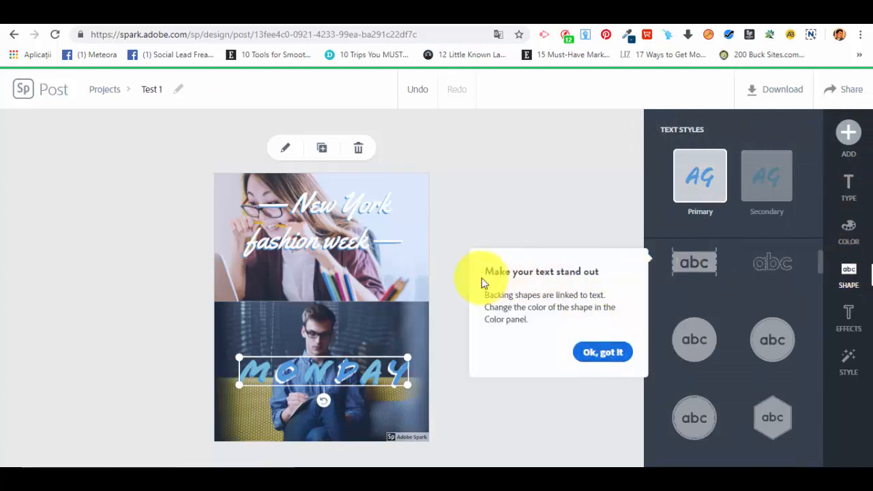
left_click(616, 353)
left_click(700, 260)
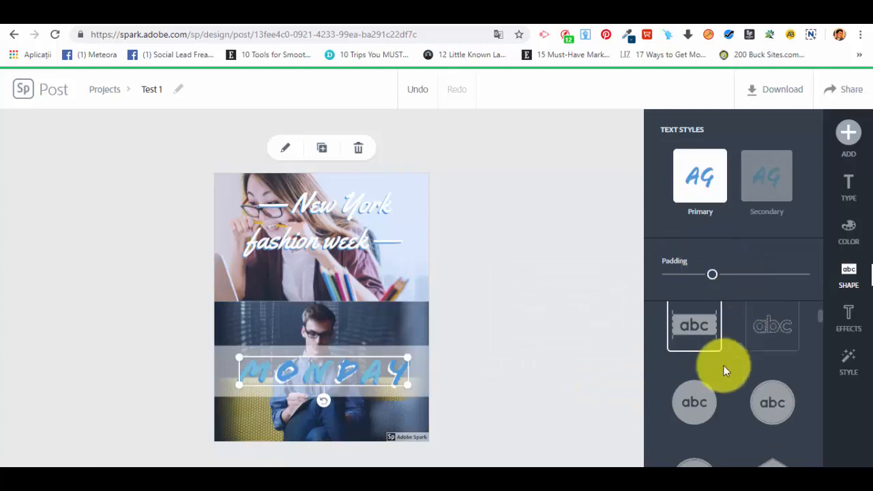
left_click(774, 327)
scroll(780, 329, "down", 1)
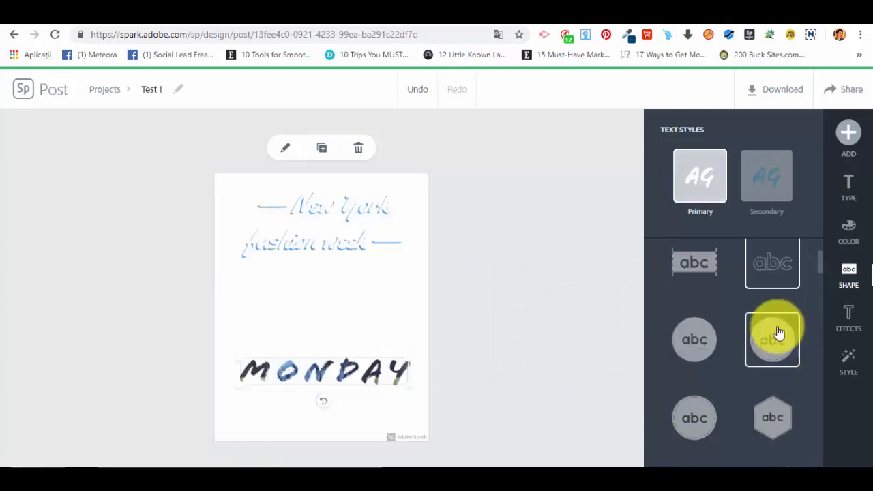
left_click(701, 270)
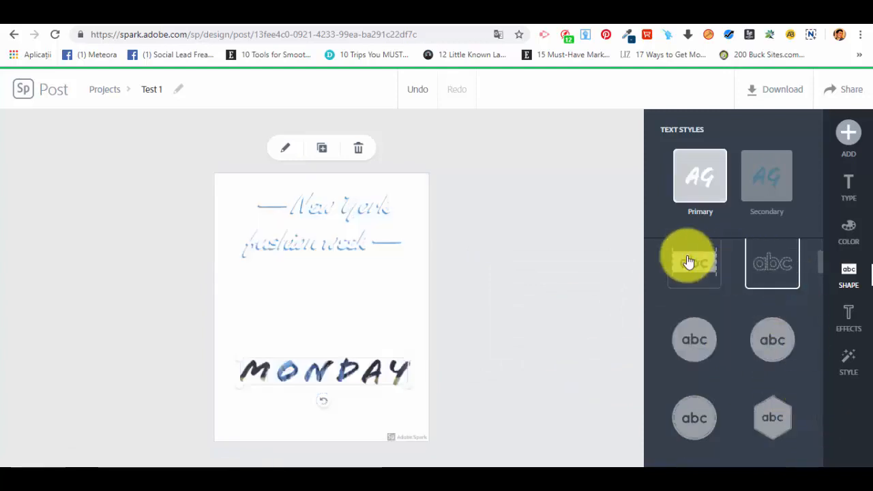
- Try the plain circle, dotted circle, diamond and rounded rectangle backing shapes behind "Monday"
left_click(715, 410)
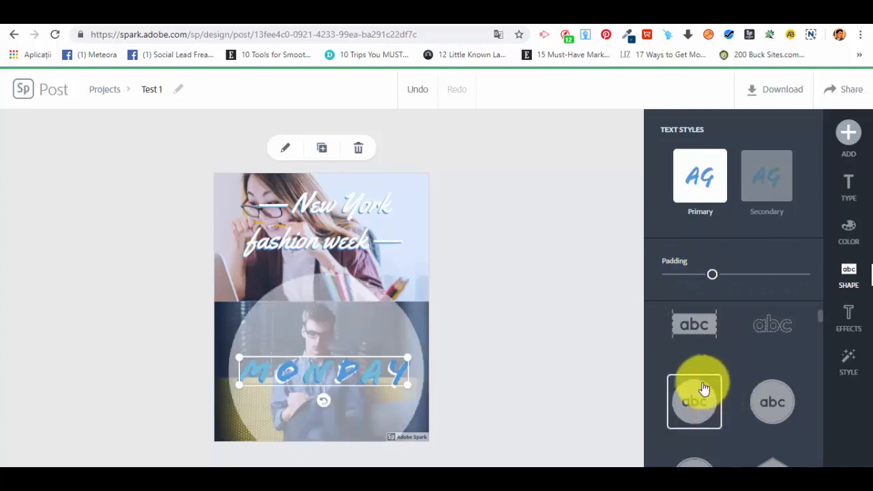
scroll(706, 387, "down", 1)
left_click(786, 345)
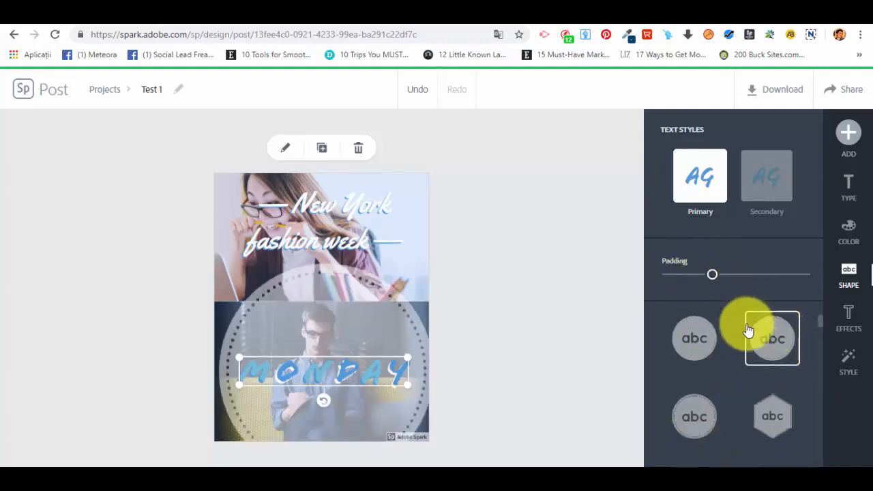
scroll(741, 341, "down", 2)
left_click(705, 376)
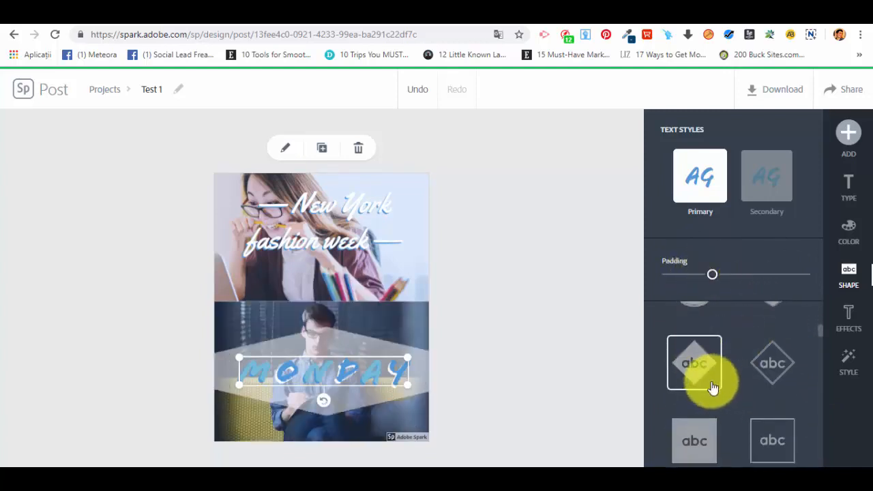
scroll(724, 361, "down", 2)
left_click(694, 332)
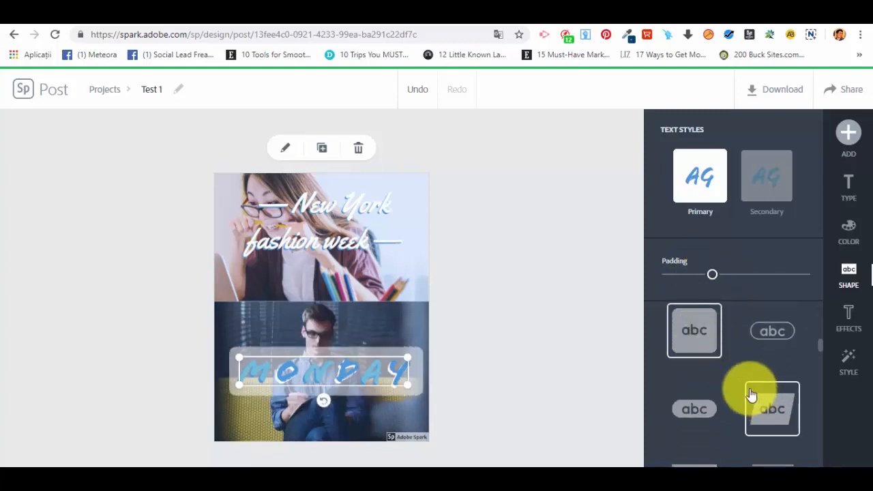
- Apply the folded ribbon banner backing shape to the "Monday" text and reduce its padding to 0.00
scroll(744, 385, "down", 2)
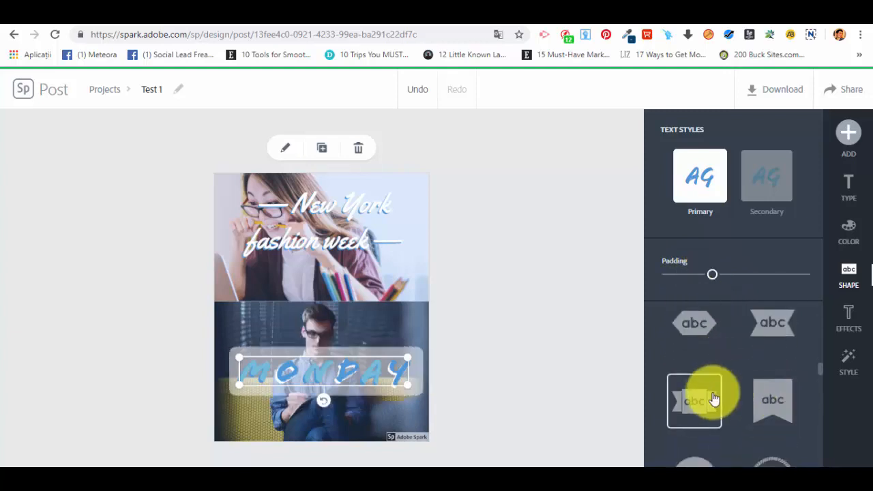
left_click(714, 399)
left_click_drag(713, 275, 668, 275)
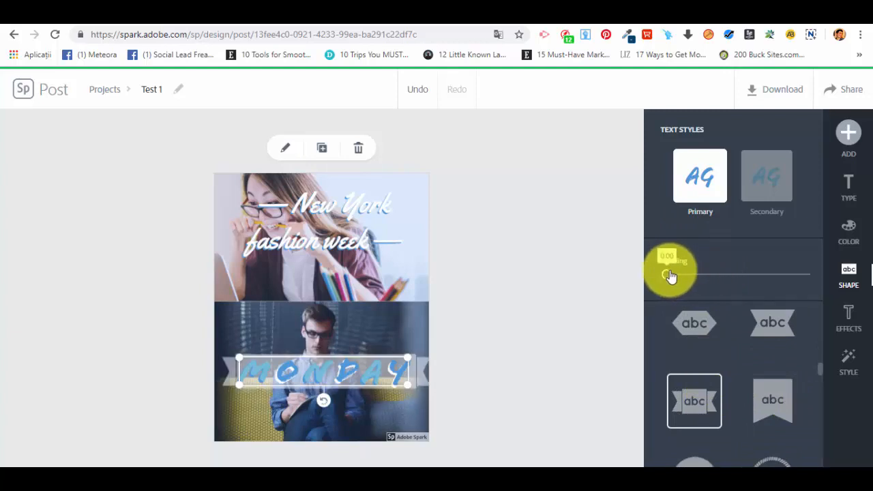
left_click(756, 183)
left_click(705, 174)
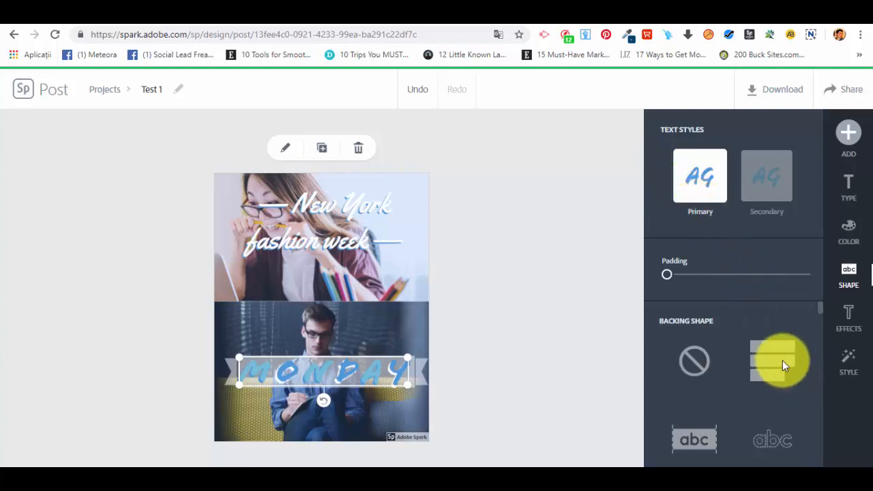
scroll(778, 359, "down", 10)
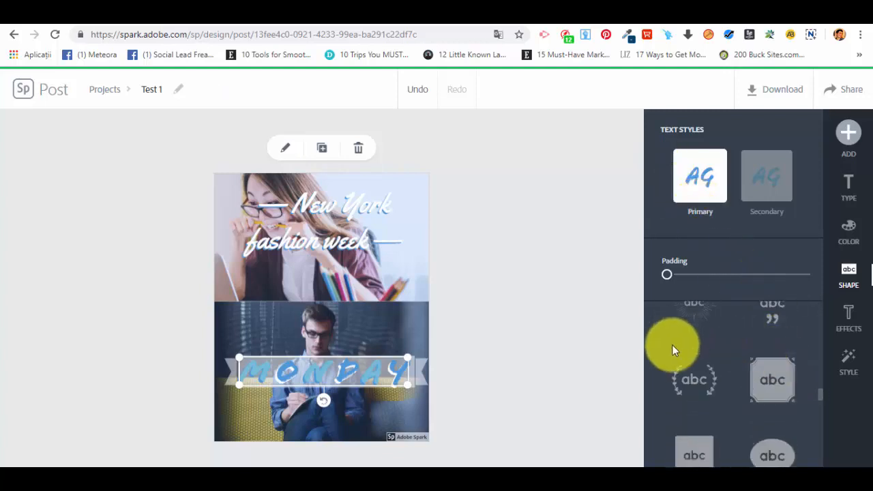
- Try the Facebook icon and plain circle backing shapes on "Monday", then restore the folded ribbon banner
scroll(764, 375, "down", 10)
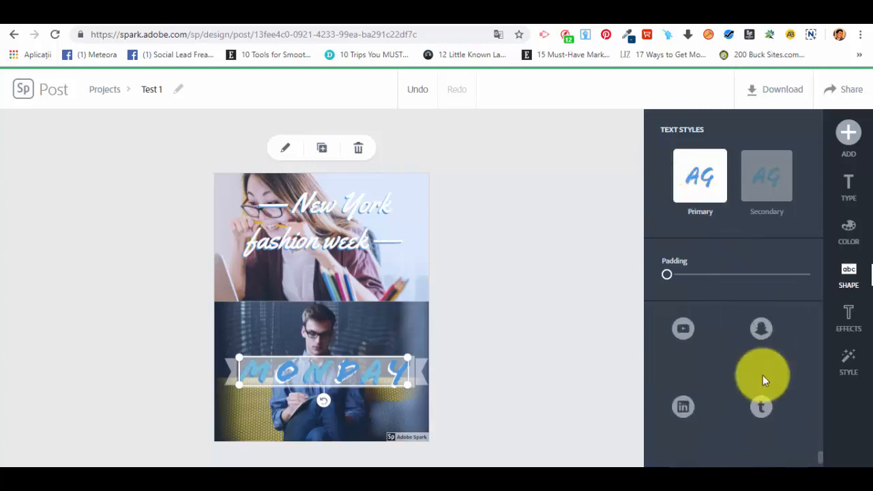
scroll(763, 375, "up", 2)
left_click(696, 367)
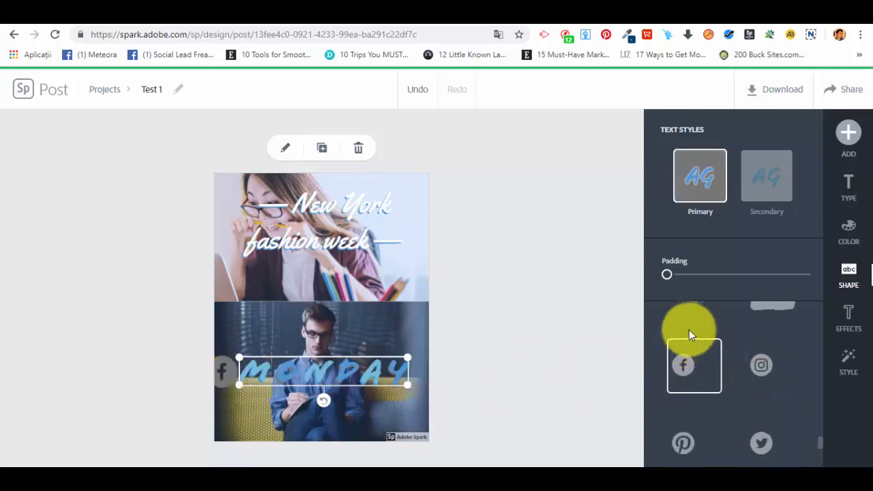
scroll(686, 338, "up", 3)
scroll(723, 399, "down", 4)
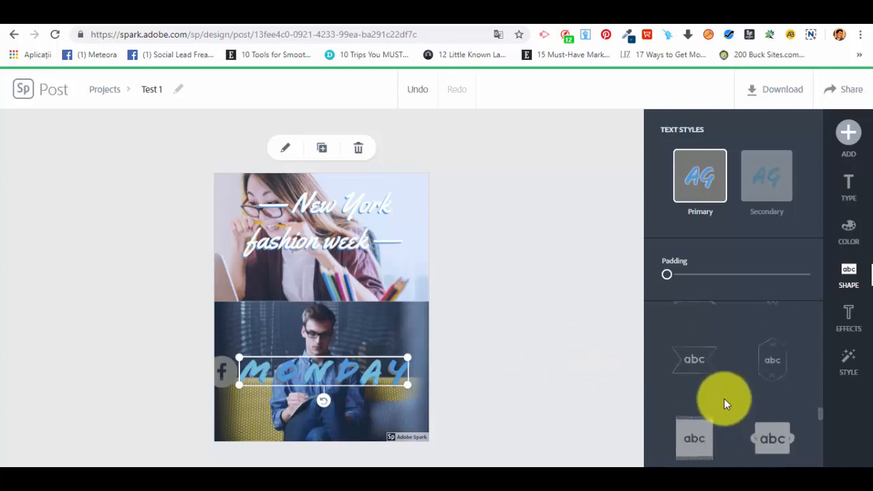
scroll(724, 398, "up", 7)
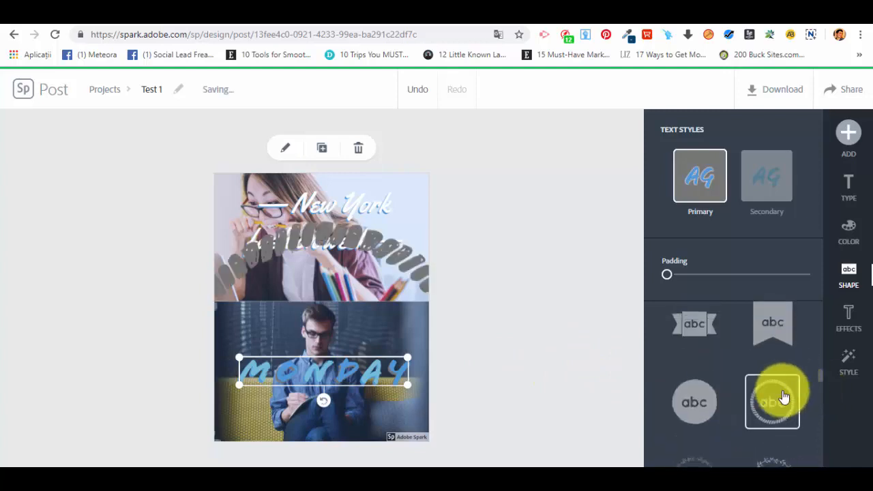
left_click(692, 400)
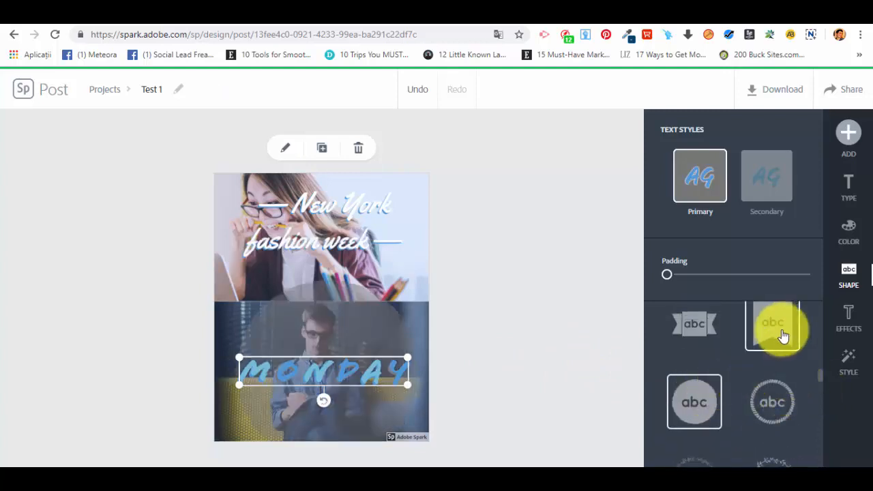
scroll(772, 337, "down", 3)
left_click(700, 442)
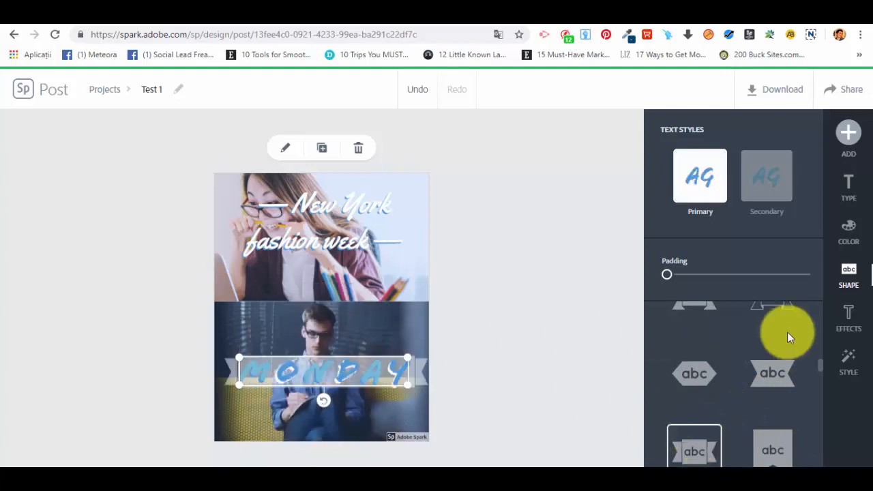
- Try the Outline and Cutout text effects on the "Monday" text
left_click(858, 322)
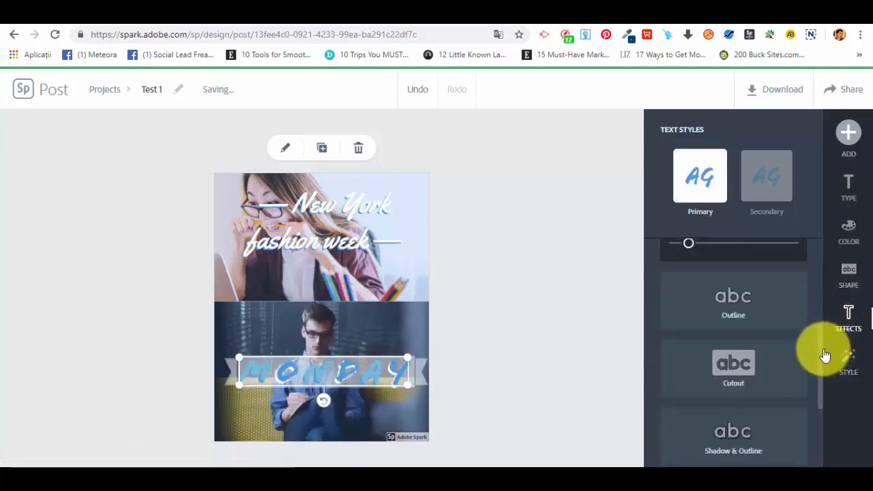
scroll(803, 328, "up", 5)
scroll(795, 341, "down", 4)
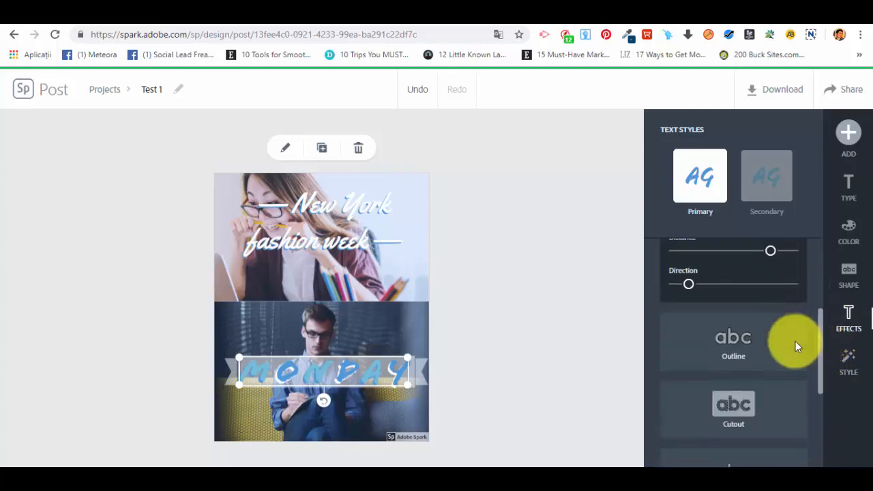
left_click(727, 335)
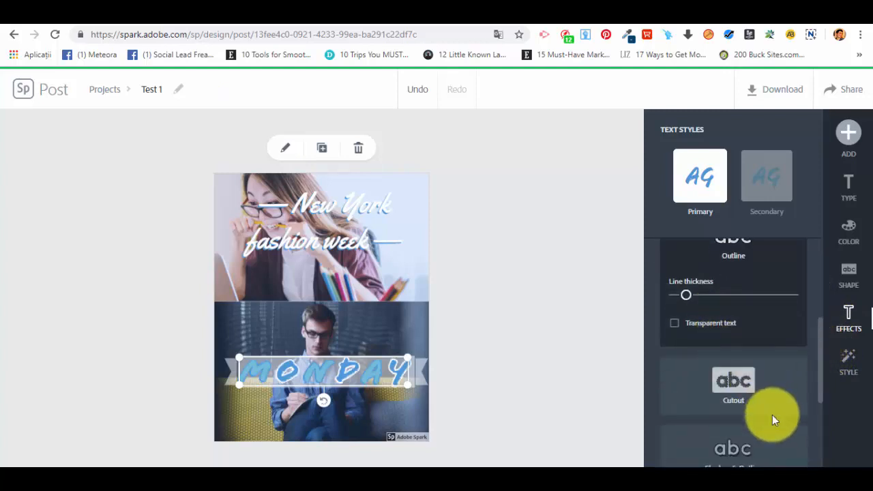
left_click(748, 382)
scroll(748, 382, "down", 2)
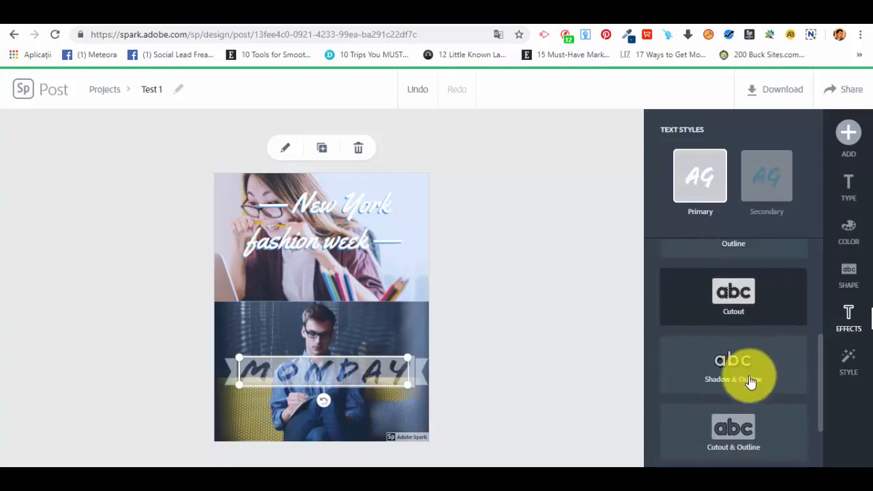
- Apply the Cutout & Outline effect to the "Monday" text and slightly increase its line thickness
left_click(730, 352)
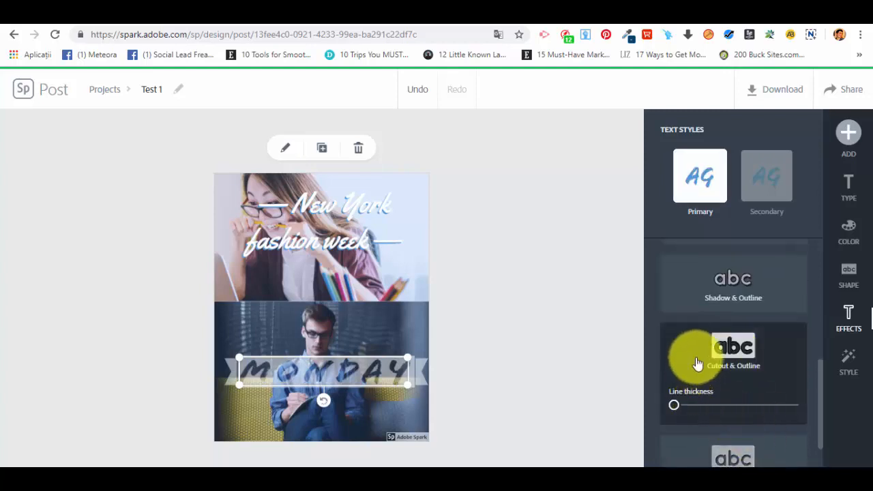
scroll(705, 384, "down", 1)
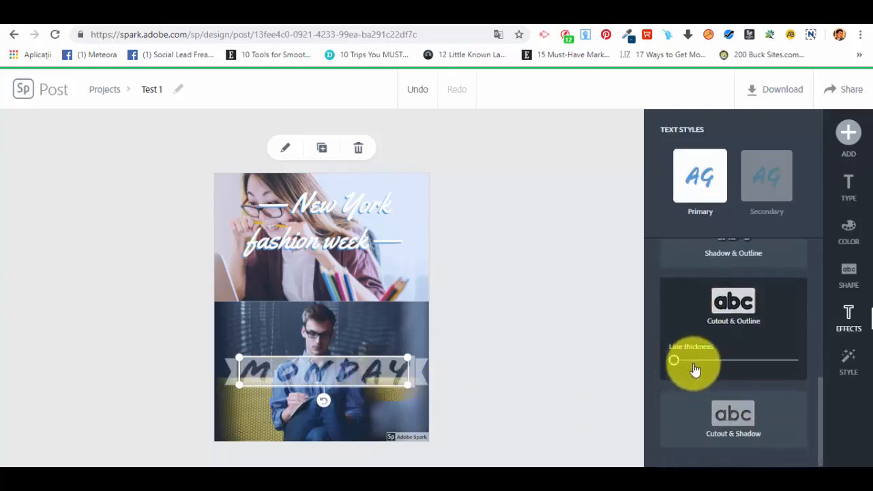
mouse_move(694, 369)
left_mouse_down()
mouse_move(727, 377)
mouse_move(695, 365)
left_mouse_up()
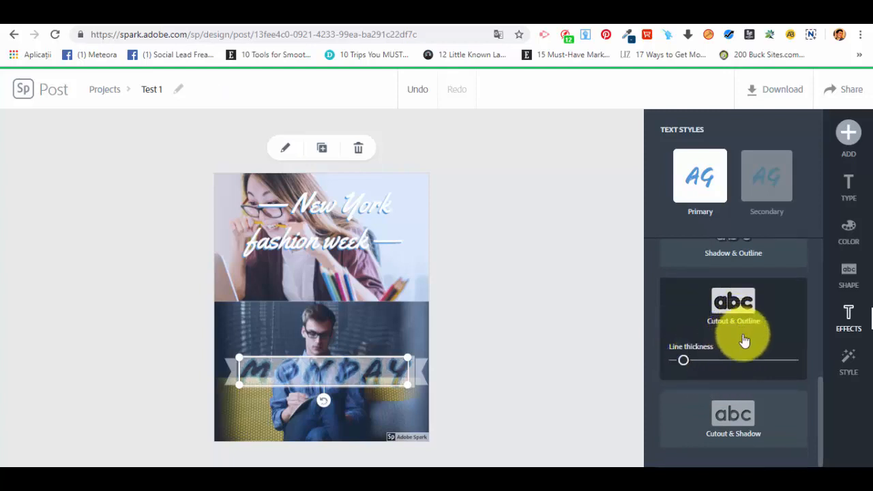
scroll(776, 371, "up", 10)
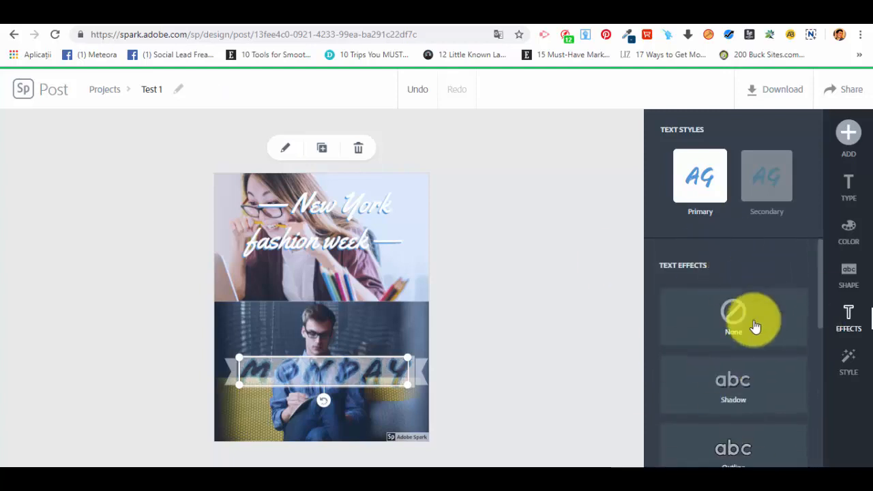
- Restyle "Monday" with a suggested style in sketch lettering on a rectangle, then check its Secondary text style and return to Primary
left_click(850, 362)
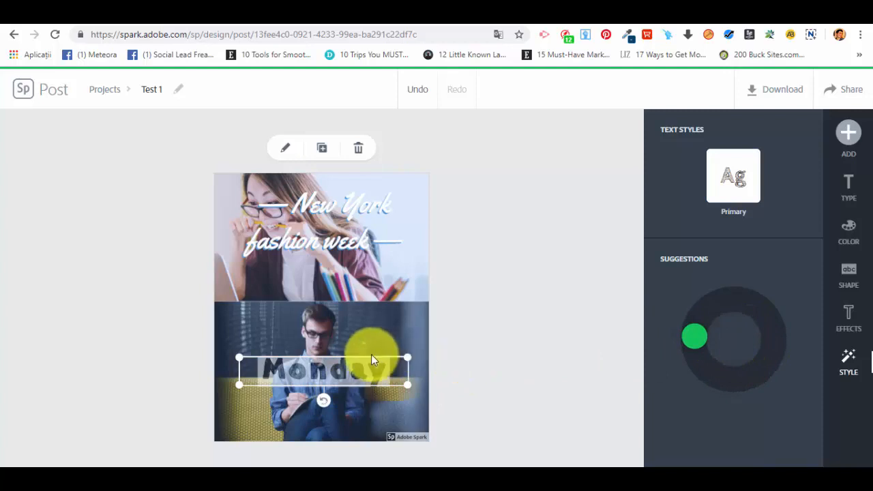
left_click(849, 315)
scroll(759, 321, "up", 2)
left_click(750, 181)
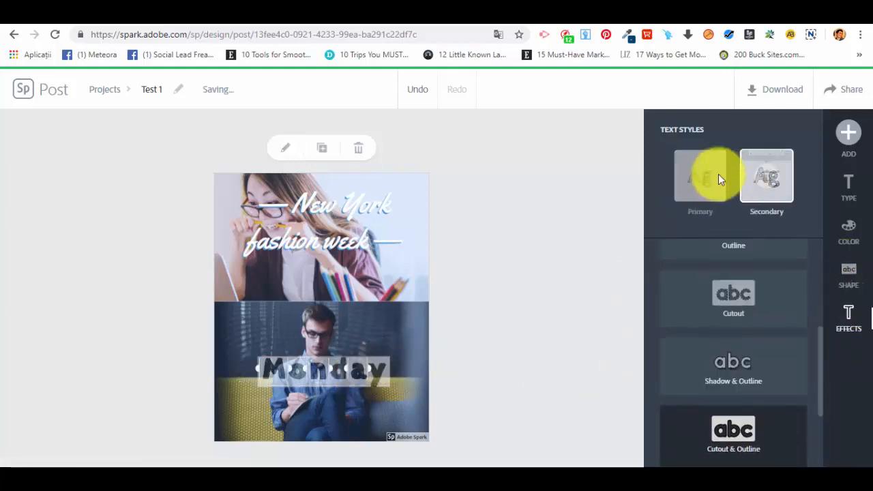
left_click(695, 172)
scroll(764, 310, "up", 3)
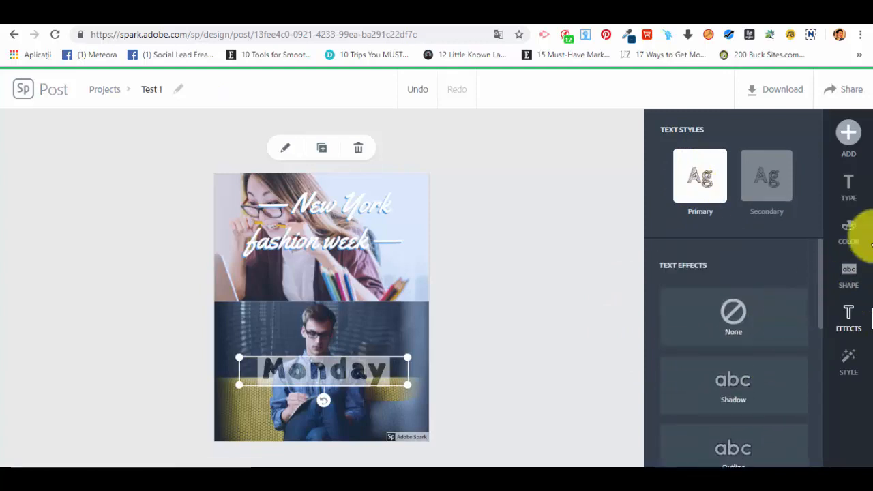
- Try several suggested colour pairs on the "Monday" text and apply the light blue and white pair
left_click(846, 225)
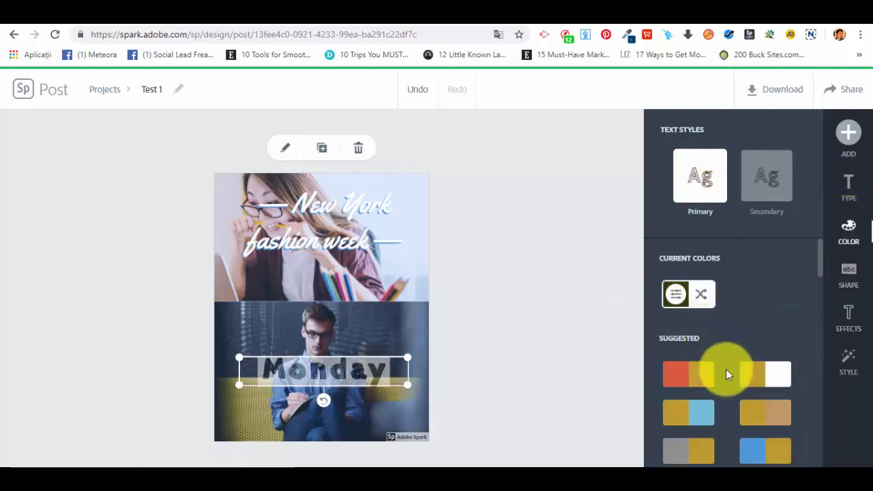
left_click(699, 413)
scroll(696, 384, "down", 3)
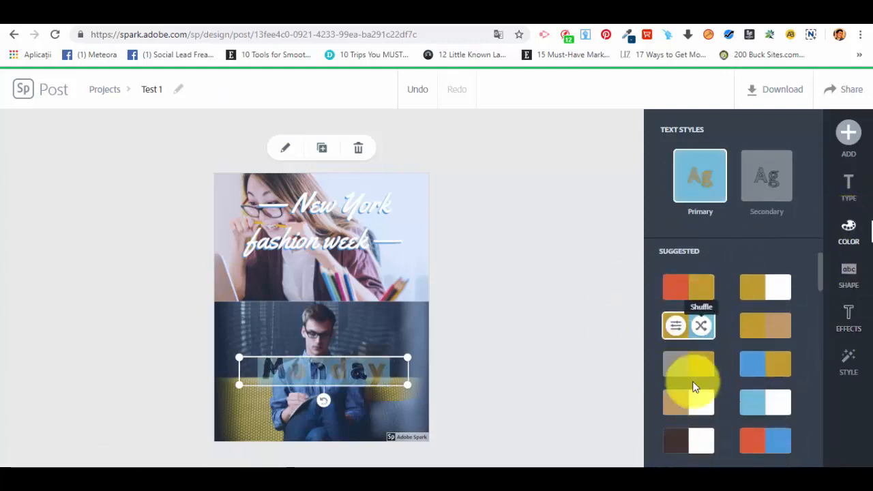
left_click(700, 370)
left_click(774, 362)
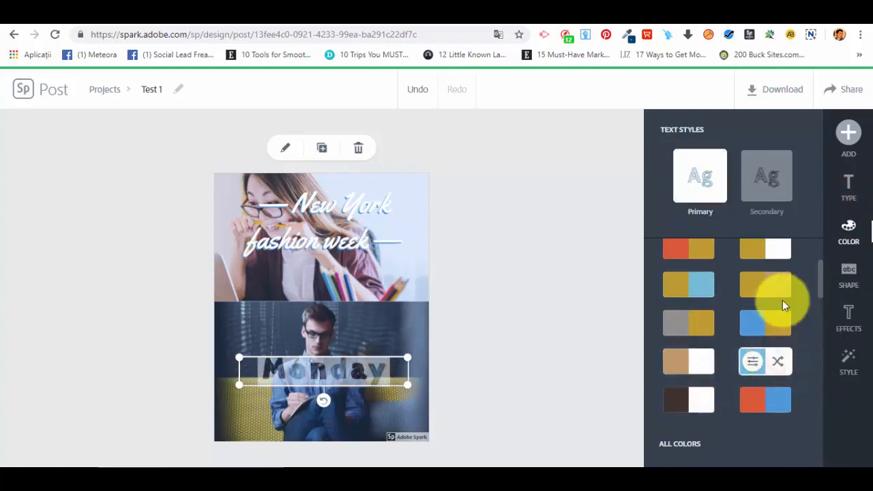
scroll(733, 289, "up", 3)
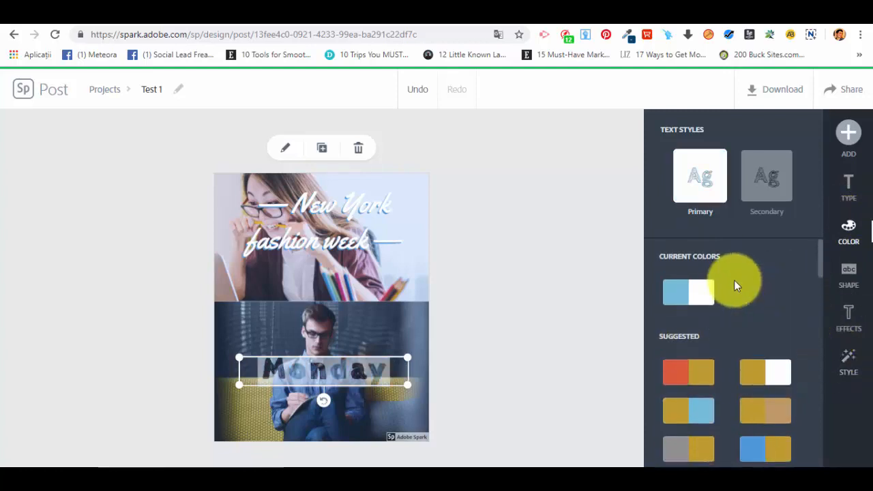
- Raise the "Monday" text's opacity to the maximum and move it down, centred near the graphic's lower edge
left_click(849, 315)
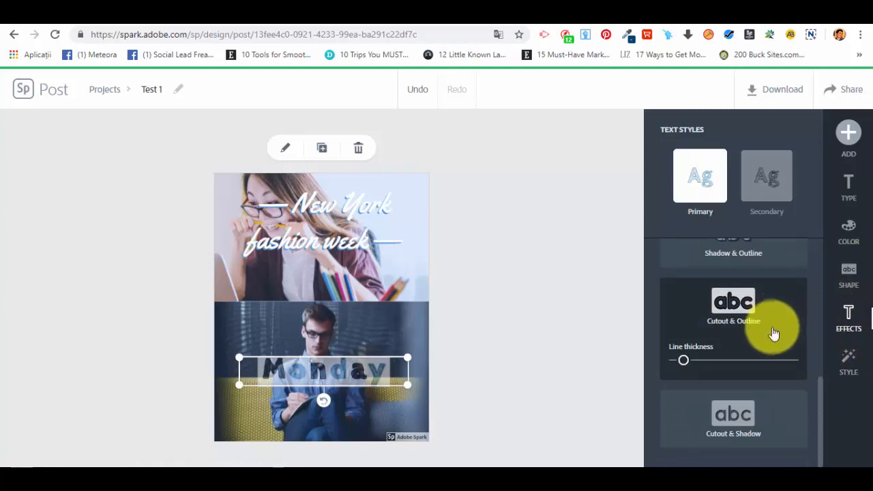
scroll(781, 347, "up", 5)
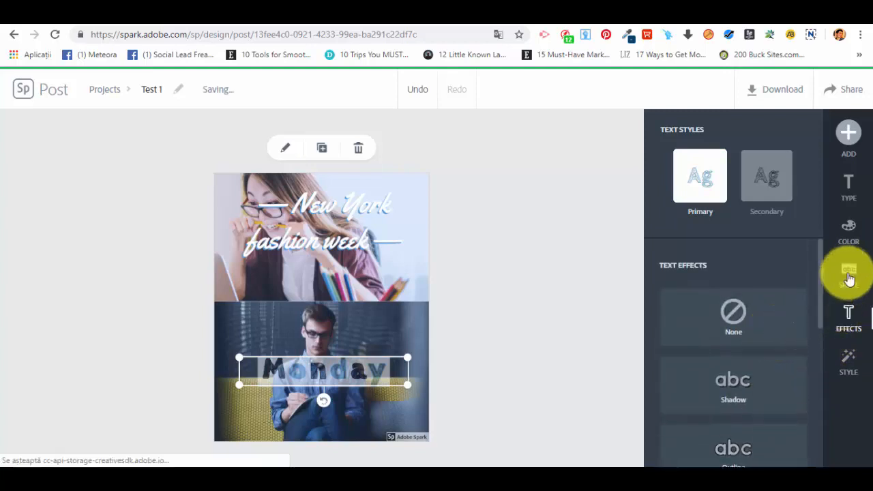
left_click(849, 273)
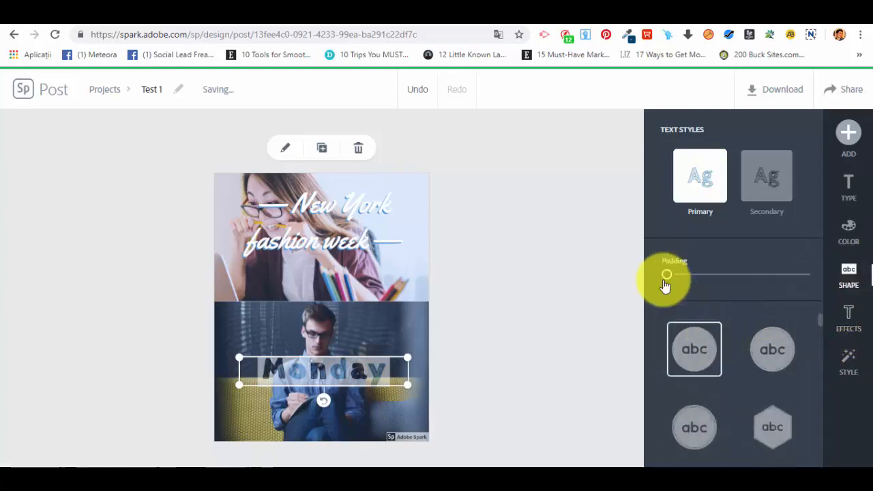
left_click(849, 184)
scroll(716, 382, "down", 1)
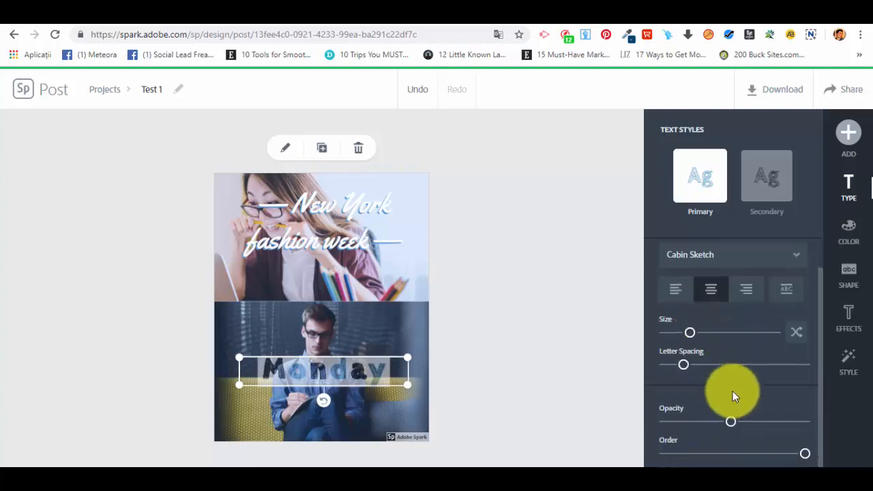
left_click_drag(732, 424, 834, 428)
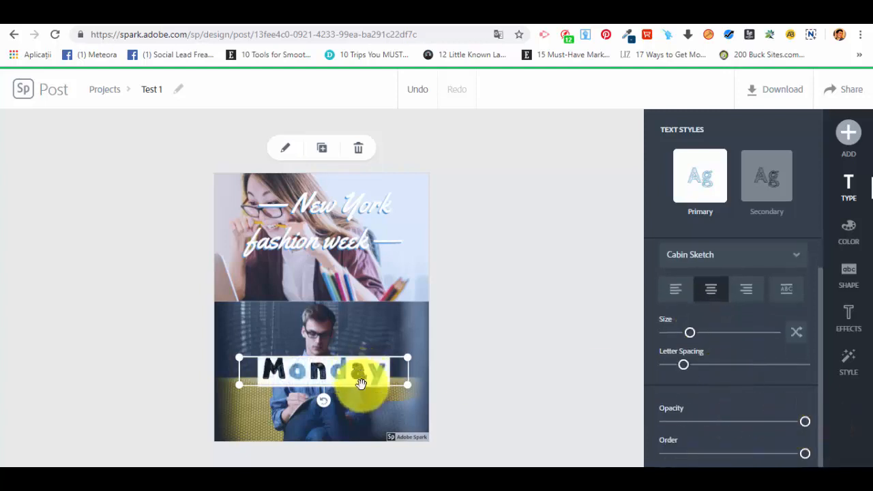
left_click_drag(360, 380, 361, 426)
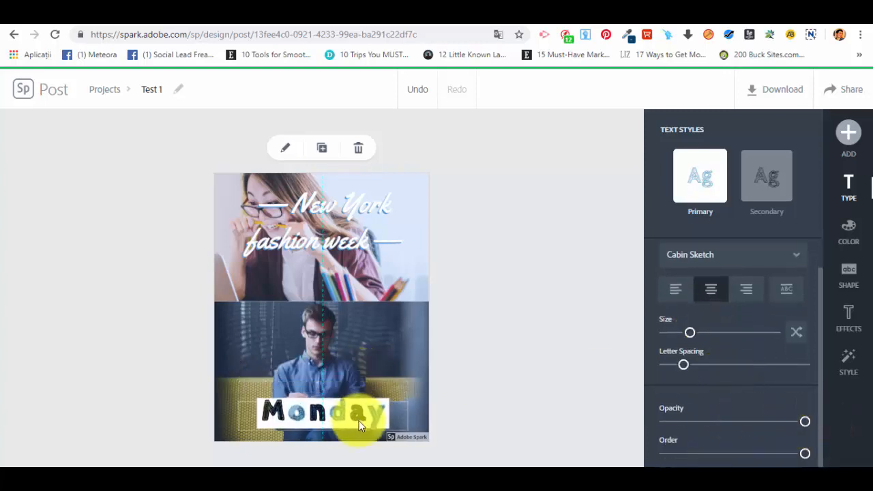
left_click(513, 413)
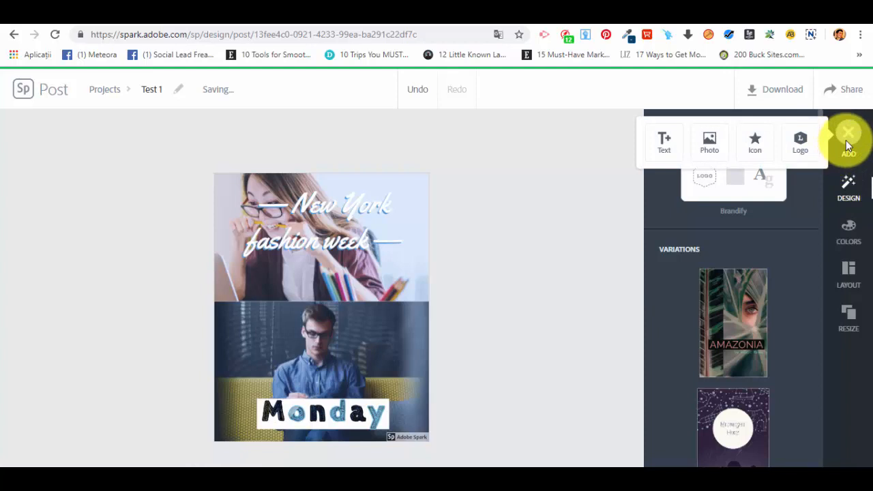
- Search the icons for "arrow", add the curved arrow and place it beside the seated man's head, overlapping both photos
left_click(757, 139)
type("arrow")
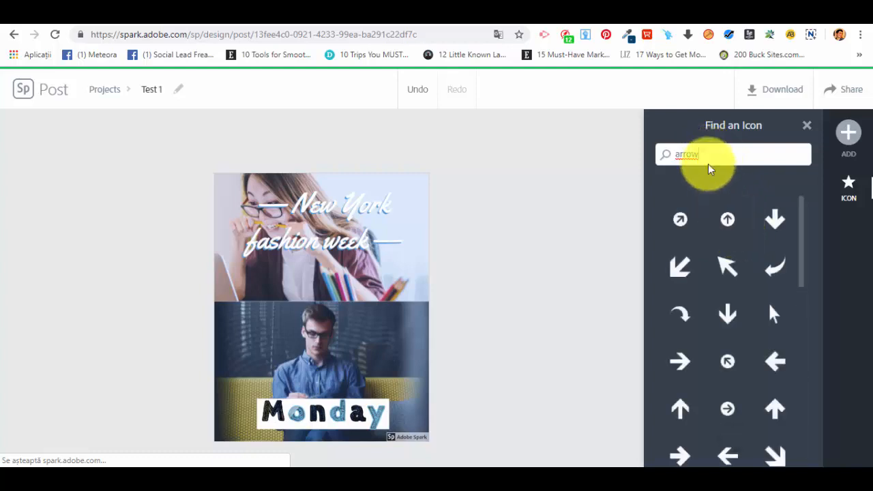
left_click_drag(707, 157, 621, 144)
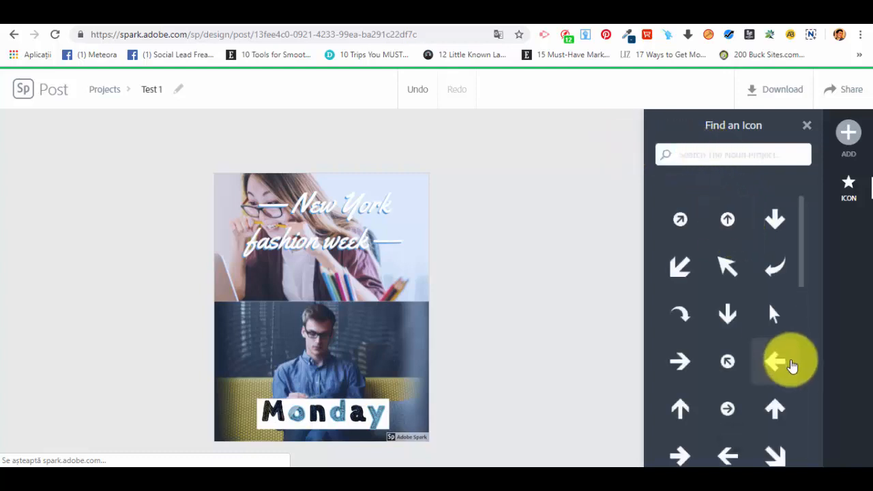
scroll(784, 361, "down", 2)
scroll(779, 351, "up", 2)
left_click(758, 258)
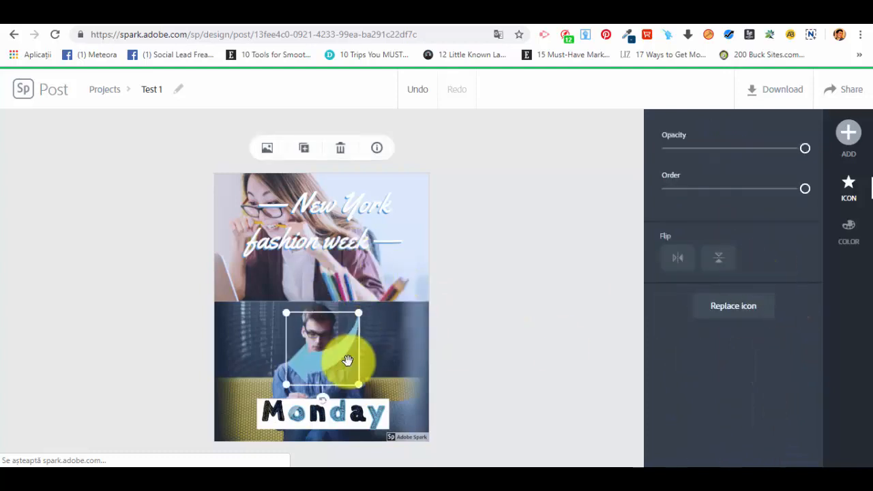
left_click_drag(345, 361, 402, 323)
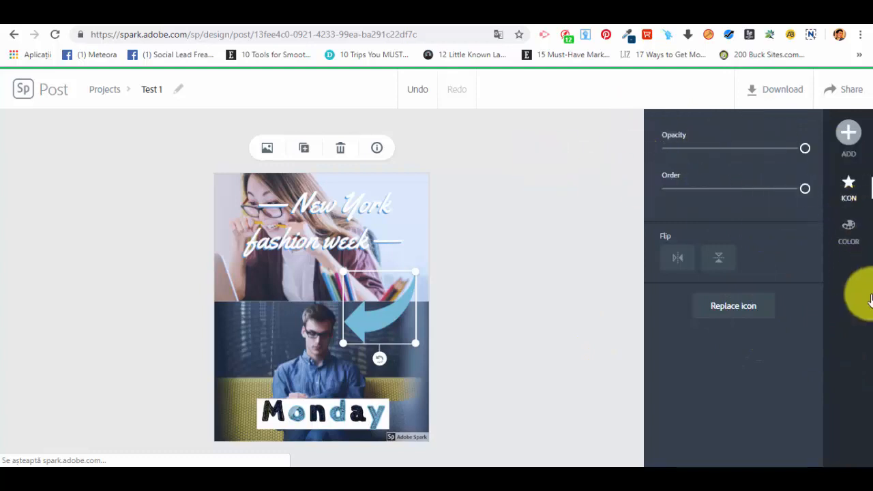
- Try suggested colours on the curved arrow icon and recolour it dark magenta
left_click(850, 232)
left_click(674, 231)
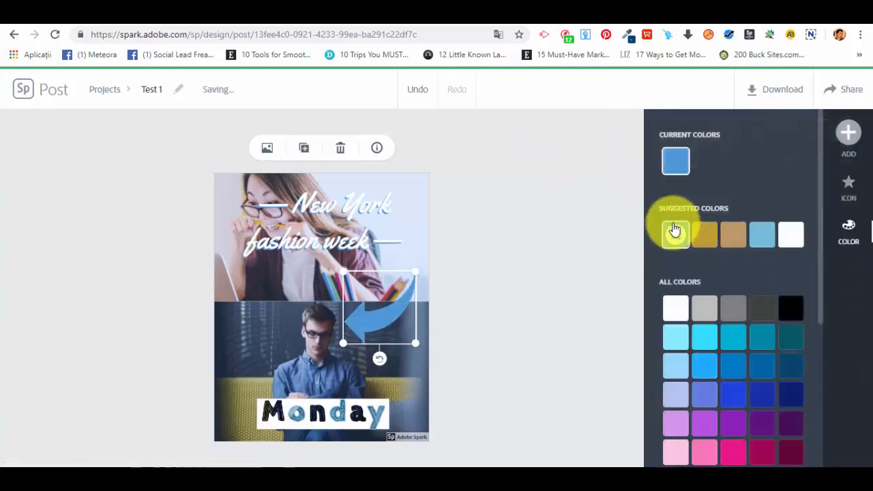
left_click(705, 234)
left_click(762, 452)
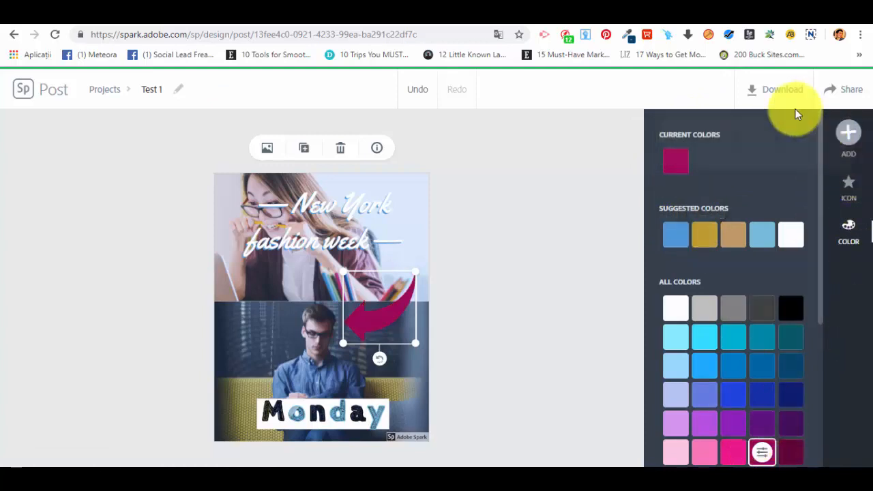
- Check the options for adding a logo to the graphic and clear the selection of the arrow icon
left_click(846, 137)
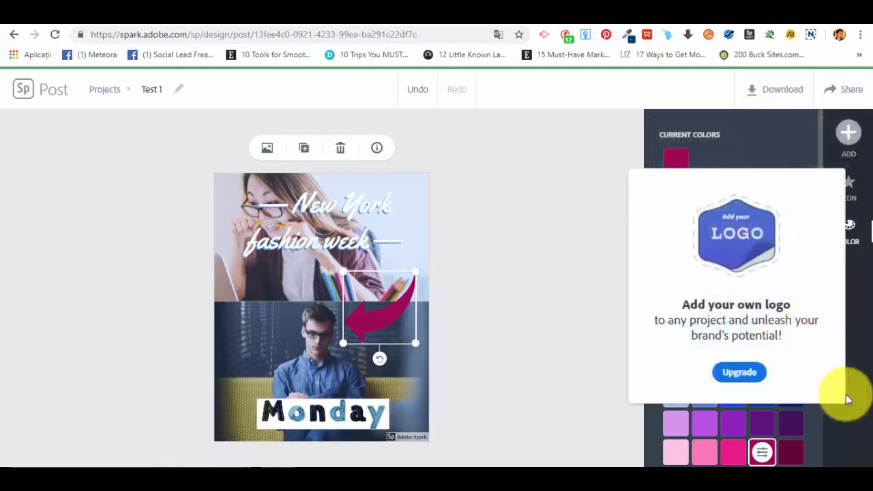
scroll(818, 273, "down", 2)
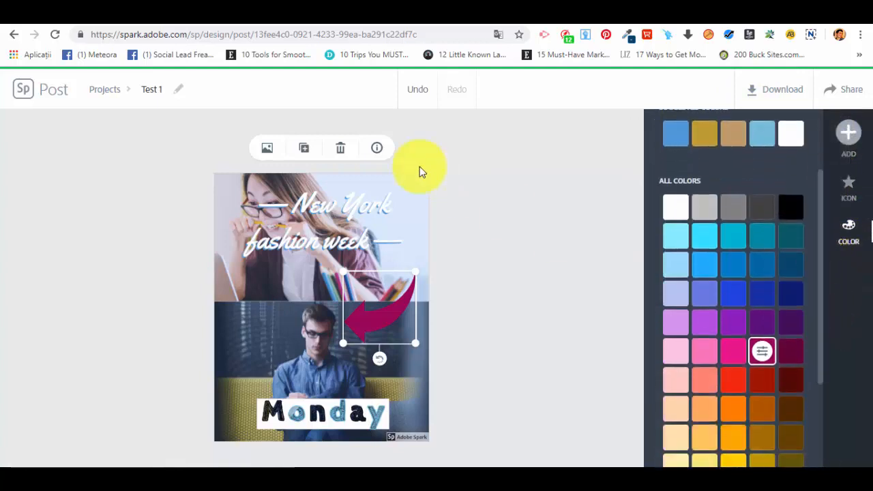
left_click(423, 195)
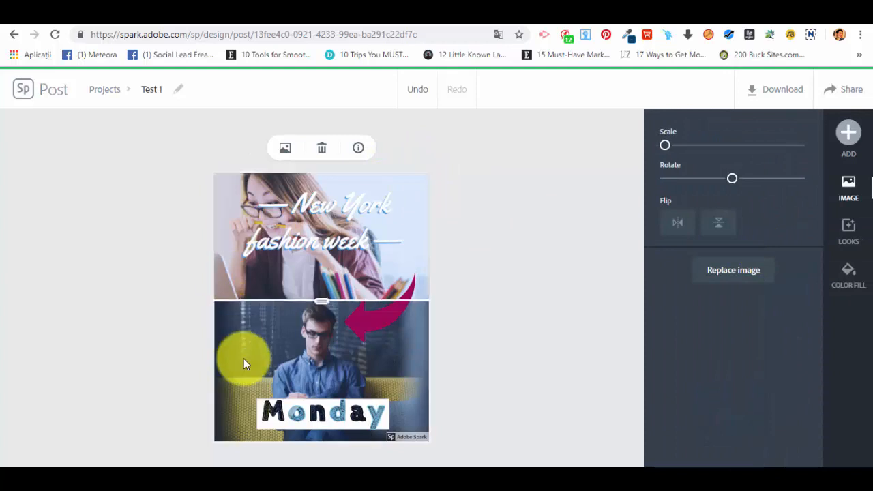
left_click(532, 328)
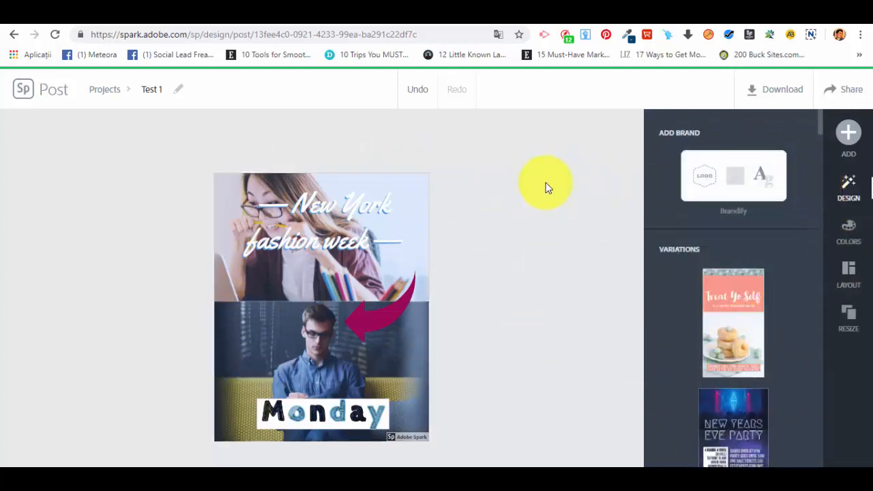
- Examine the layout's border and cell spacing settings and browse the colour palettes offered for the whole graphic
left_click(849, 281)
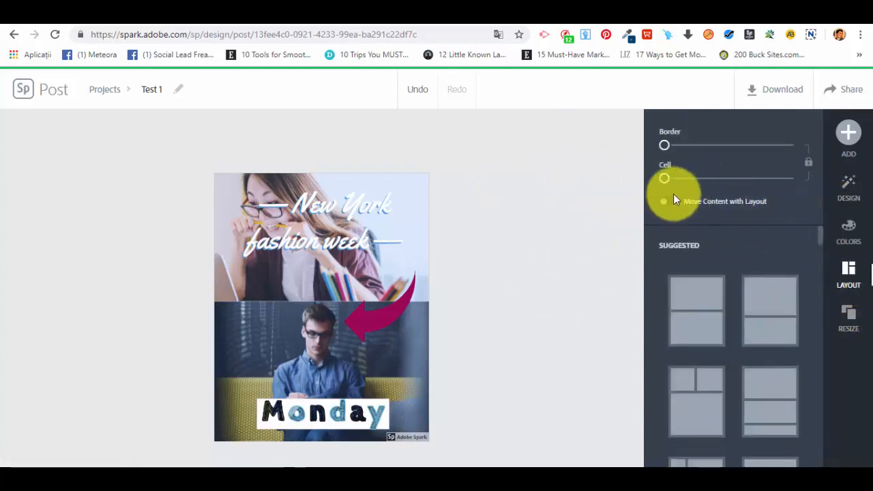
mouse_move(668, 145)
left_mouse_down()
mouse_move(692, 155)
mouse_move(663, 159)
left_mouse_up()
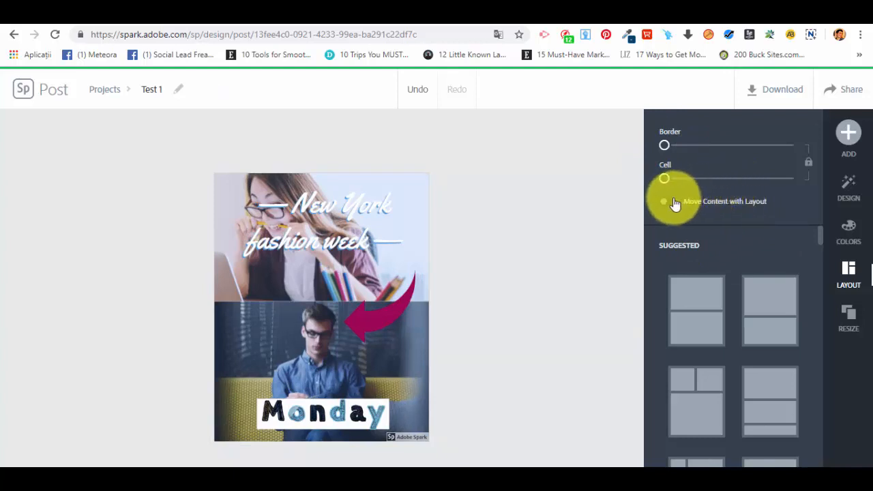
left_click(850, 242)
scroll(712, 197, "down", 2)
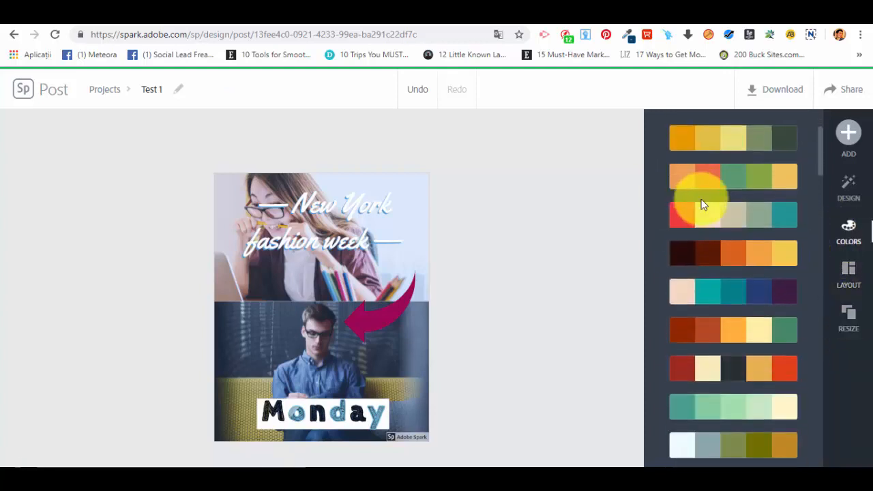
scroll(709, 252, "down", 5)
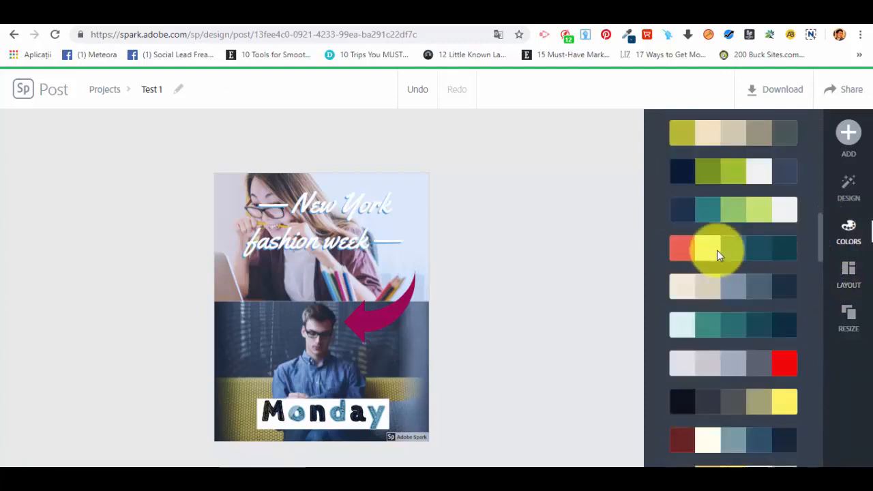
scroll(682, 234, "down", 3)
scroll(789, 361, "down", 5)
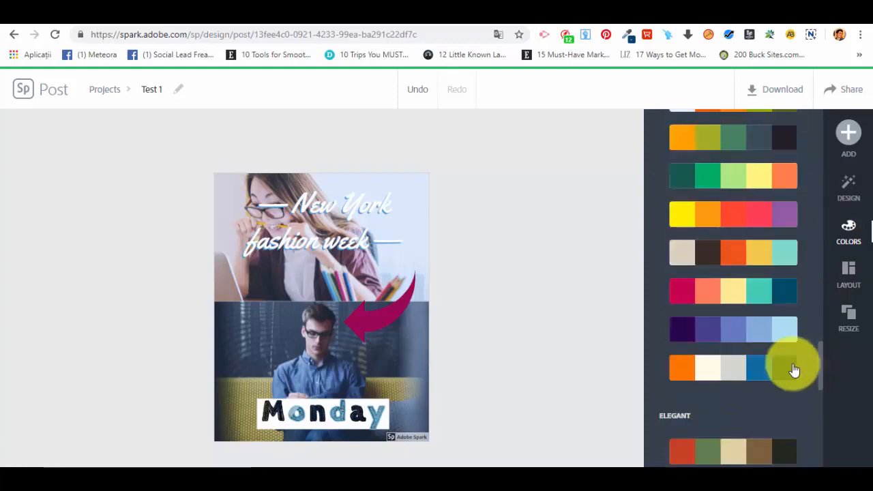
- Examine the sizes the graphic can be resized to, including the custom, social post, print and standard formats
left_click(850, 320)
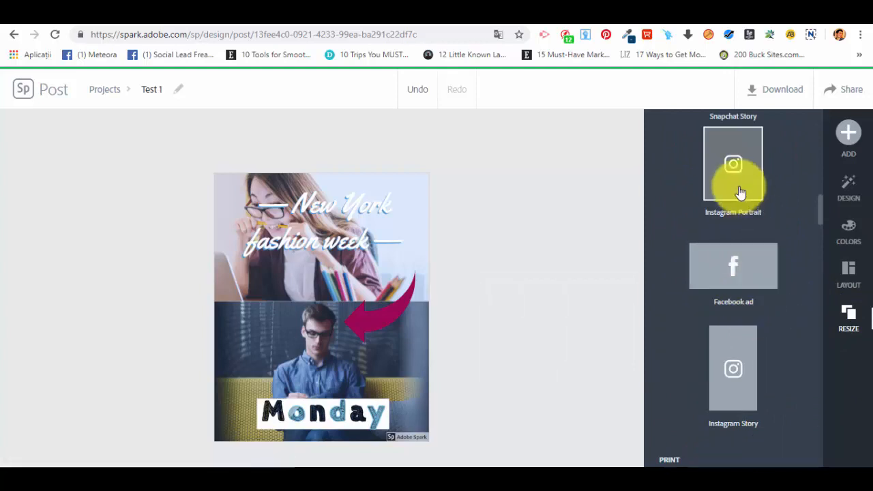
scroll(732, 261, "down", 4)
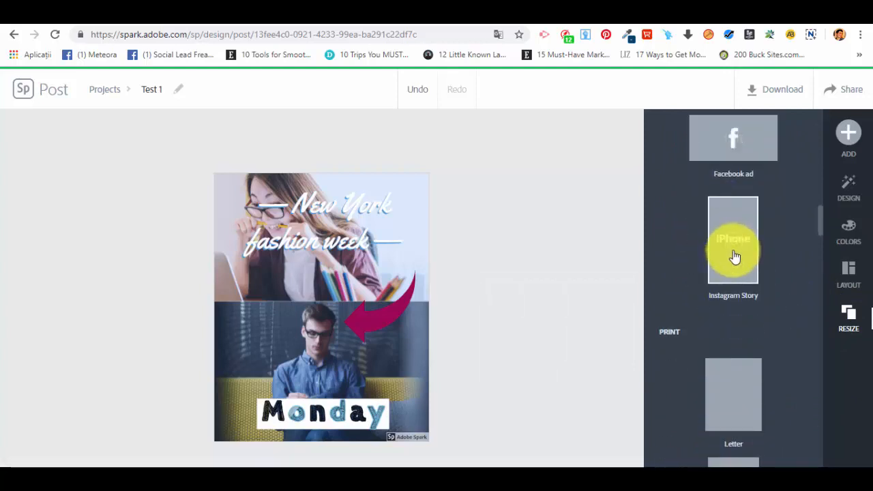
scroll(787, 357, "down", 10)
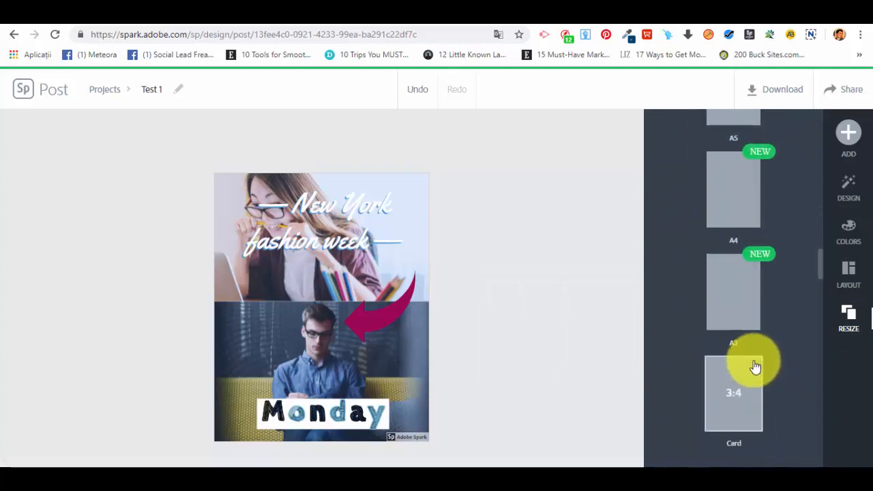
scroll(733, 361, "down", 4)
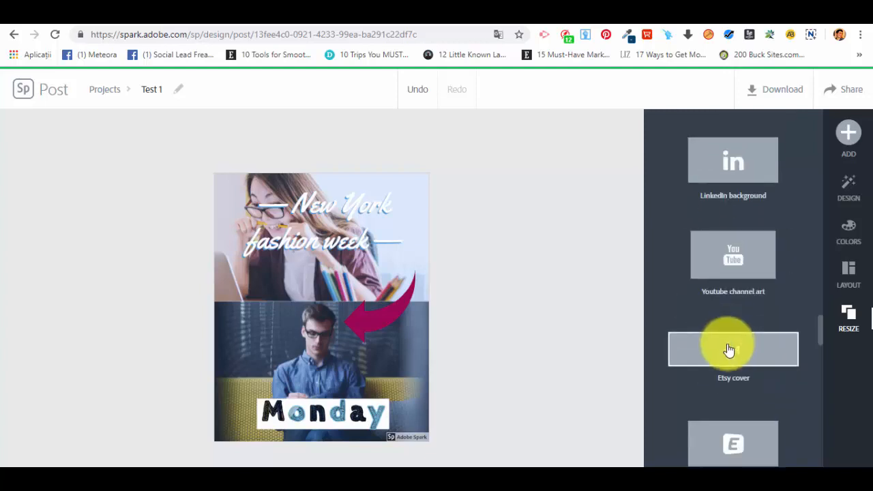
scroll(733, 362, "down", 3)
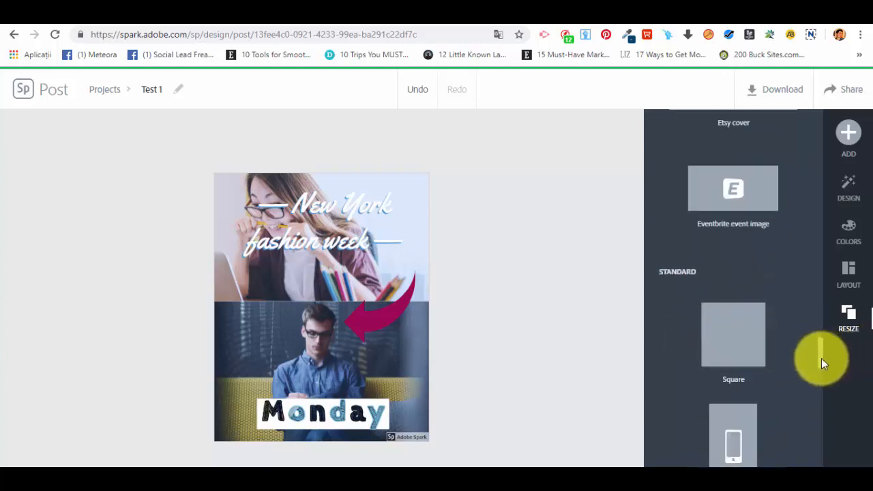
left_click_drag(822, 360, 758, 101)
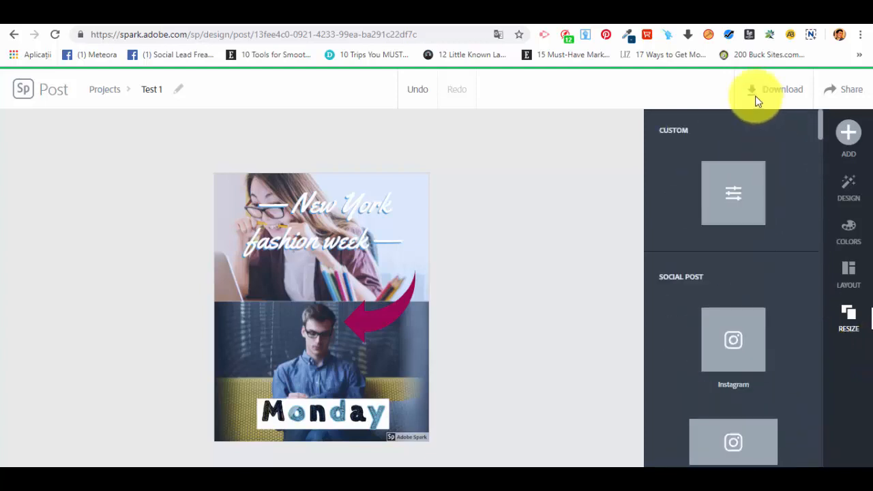
left_click(846, 152)
left_click(551, 243)
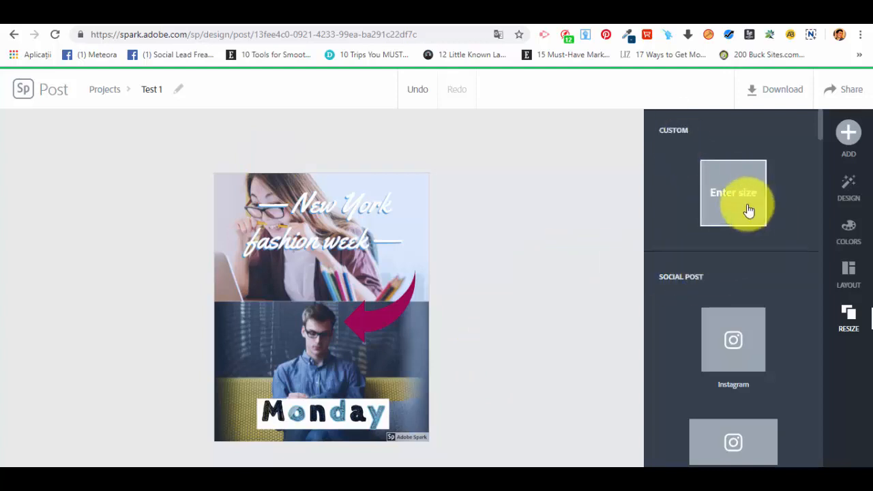
scroll(736, 260, "down", 7)
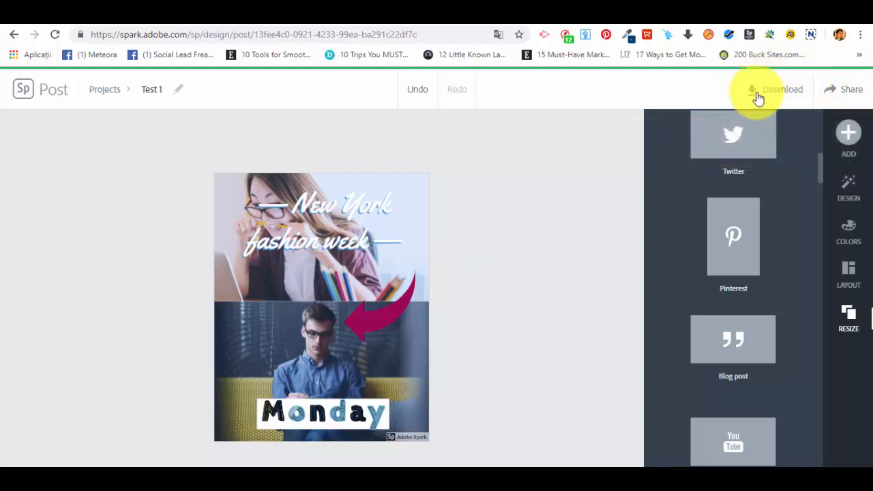
- Download the graphic as an image, show the downloaded file in its folder and close the folder window
left_click(769, 92)
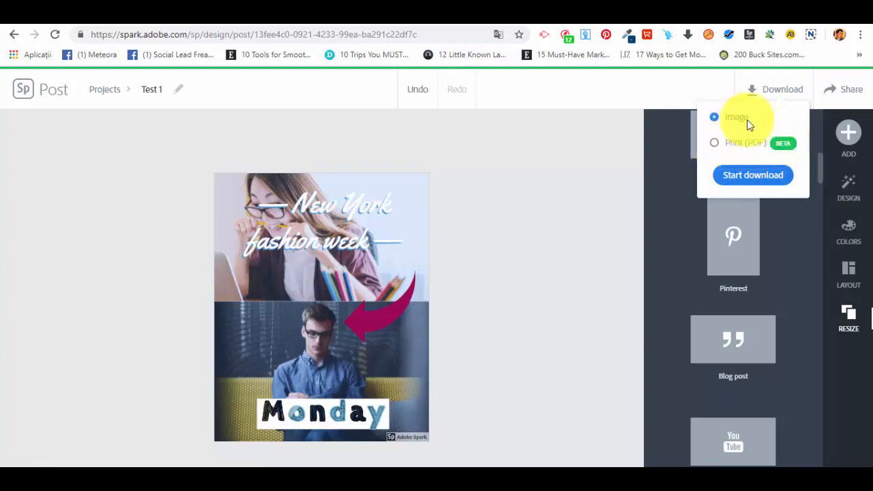
left_click(753, 176)
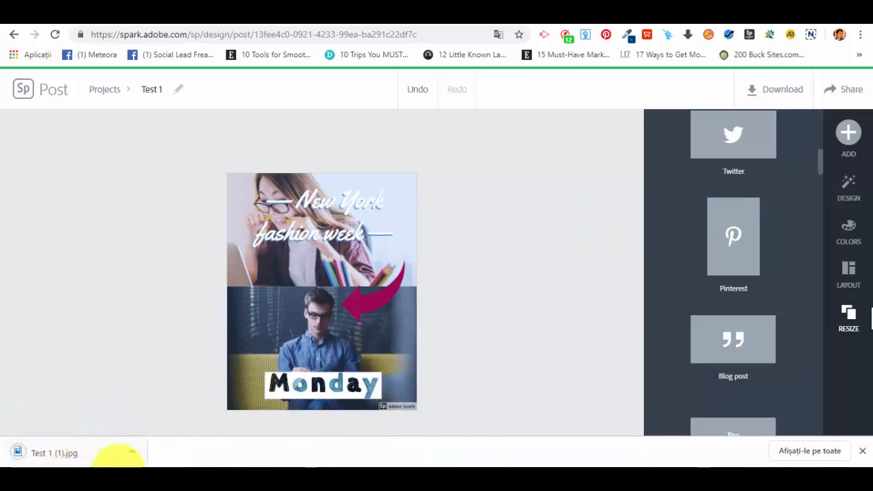
left_click(133, 453)
left_click(171, 411)
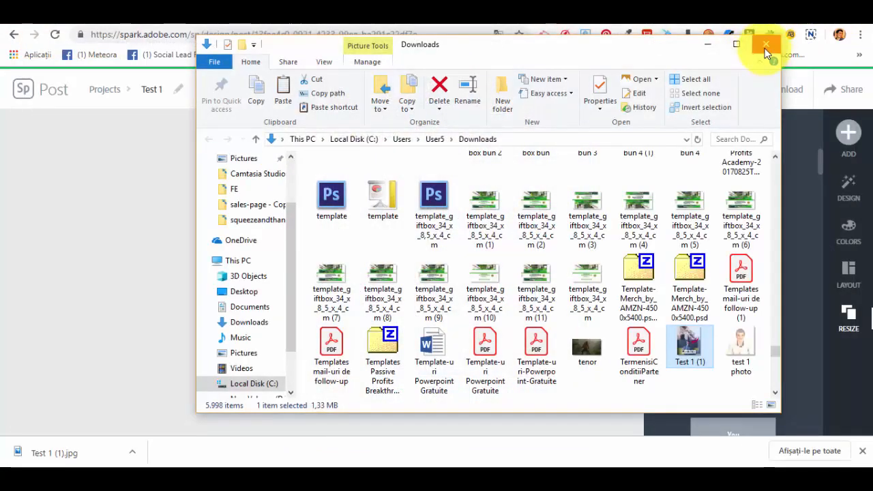
left_click(764, 47)
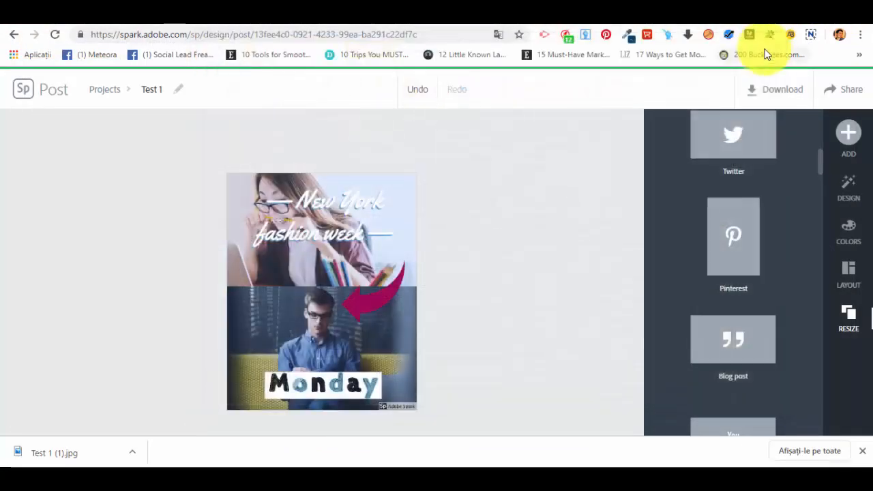
- Examine the available ways to share the graphic and close the sharing dialog
left_click(843, 89)
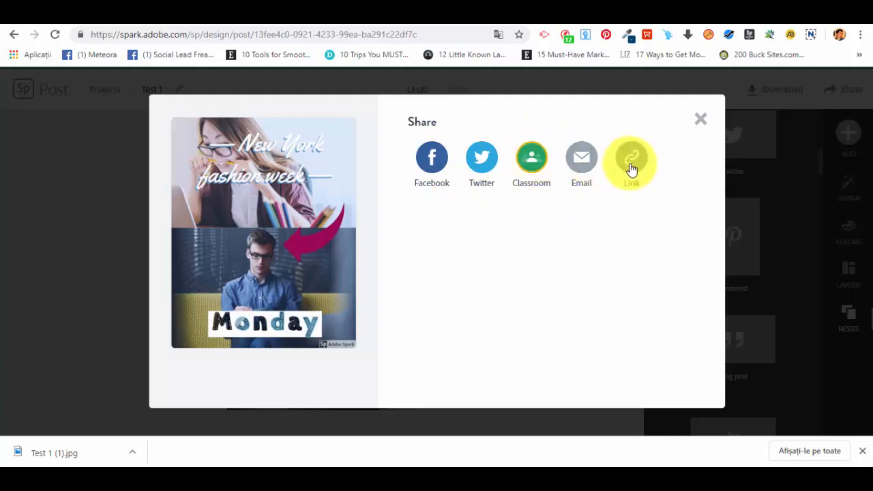
left_click(701, 122)
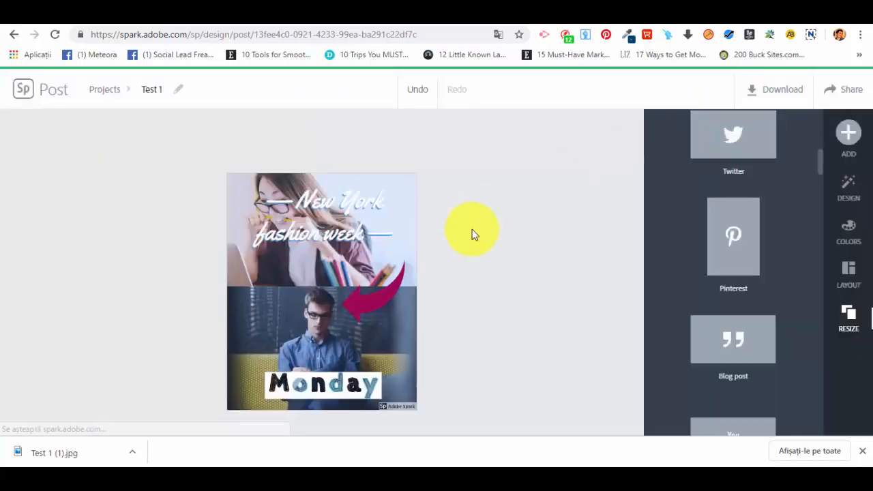